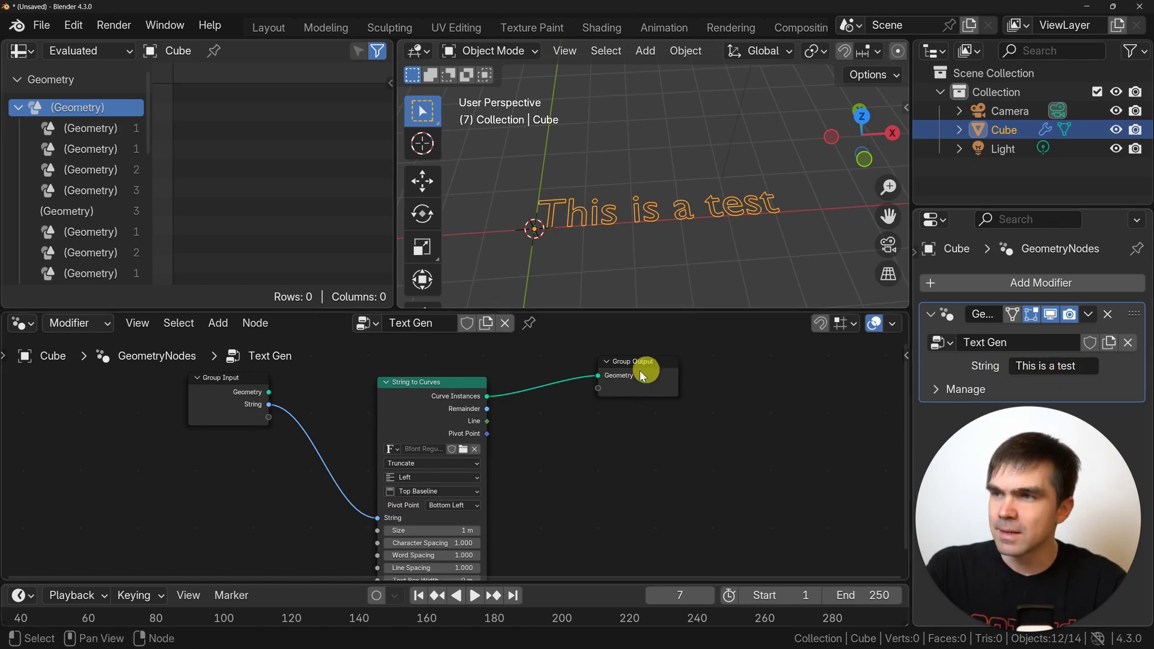
Show the NodeToPython options for the Text Gen node group in the geometry node editor
{"action": "left_click", "coordinate": [904, 359]}
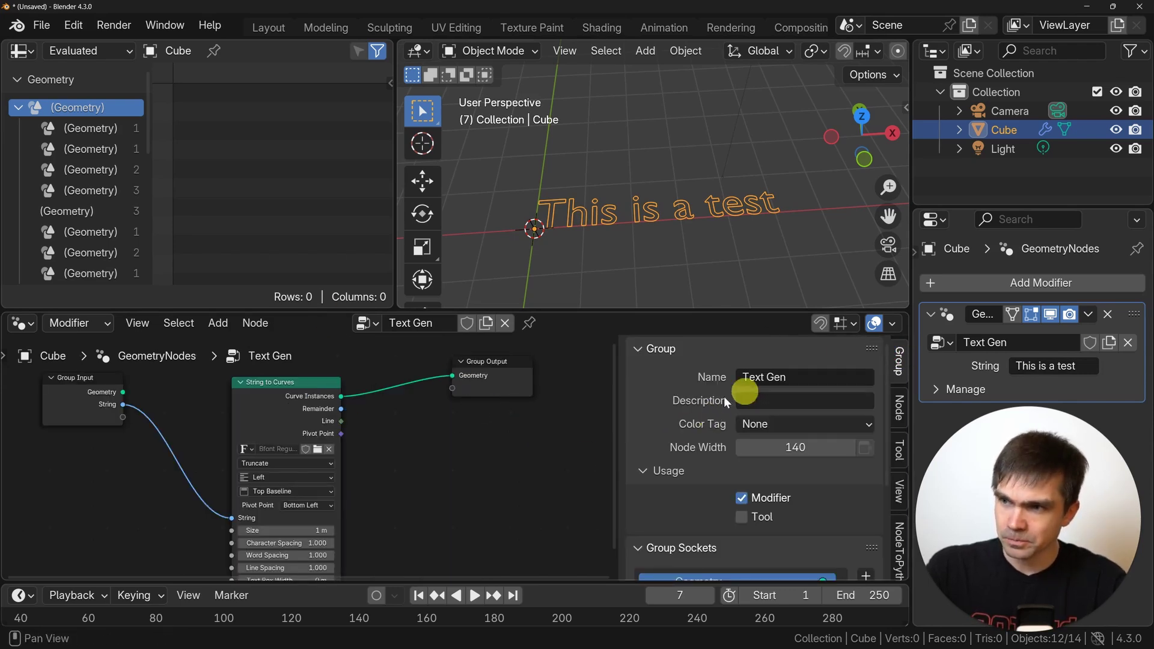
{"action": "scroll", "coordinate": [736, 430], "scroll_direction": "down", "scroll_amount": 5}
{"action": "scroll", "coordinate": [900, 532], "scroll_direction": "down", "scroll_amount": 1}
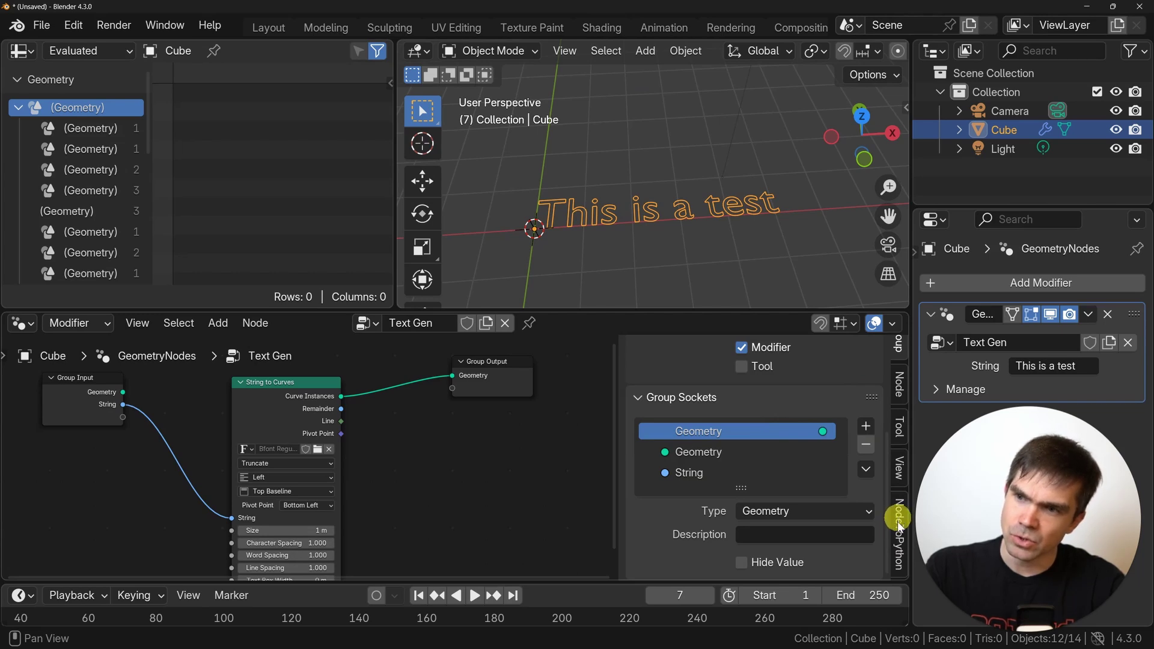
{"action": "left_click", "coordinate": [899, 525]}
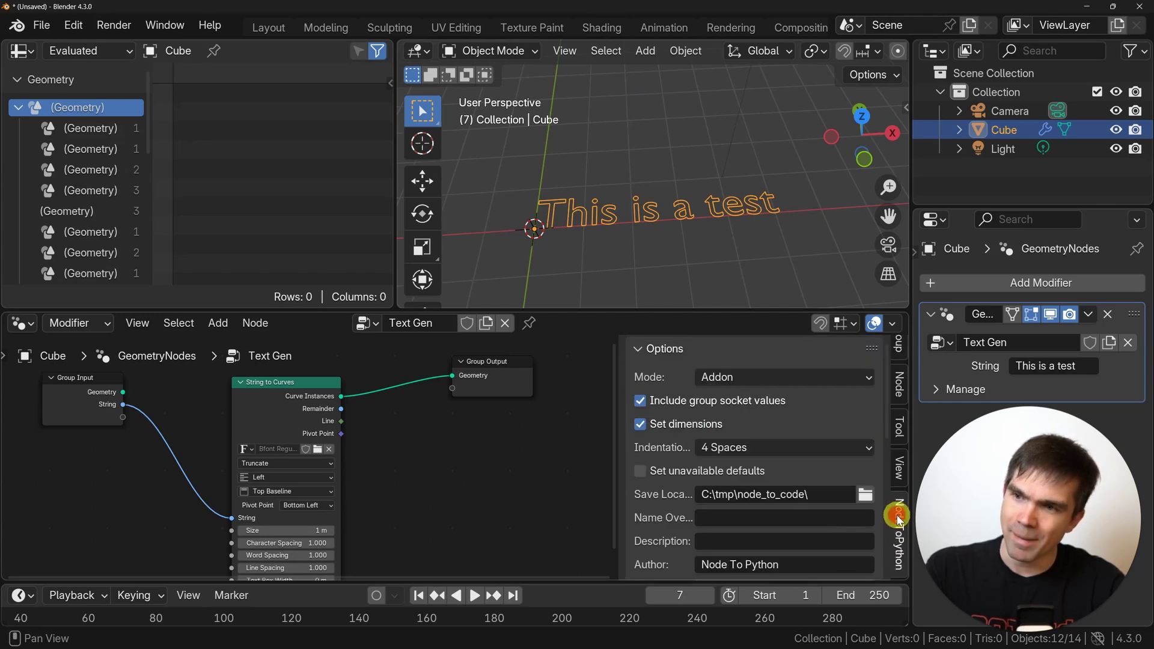
Review the NodeToPython export options, including mode, save location, add-on metadata, license and the conversion sections
{"action": "left_click", "coordinate": [814, 376]}
{"action": "left_click", "coordinate": [778, 376]}
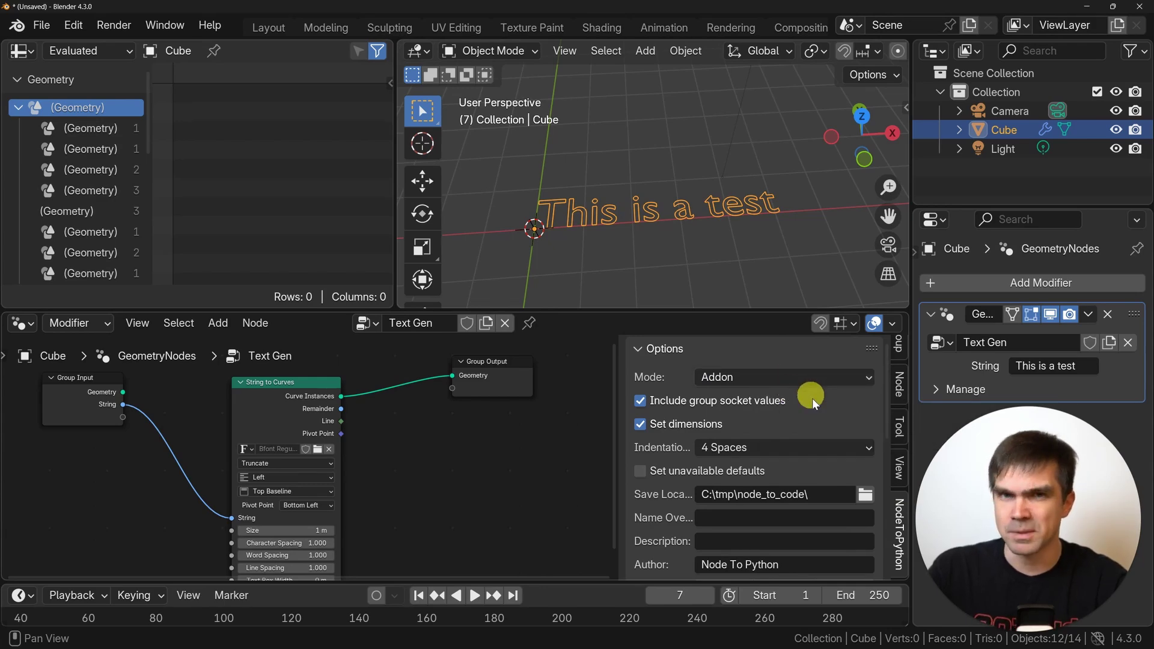
{"action": "scroll", "coordinate": [788, 444], "scroll_direction": "down", "scroll_amount": 4}
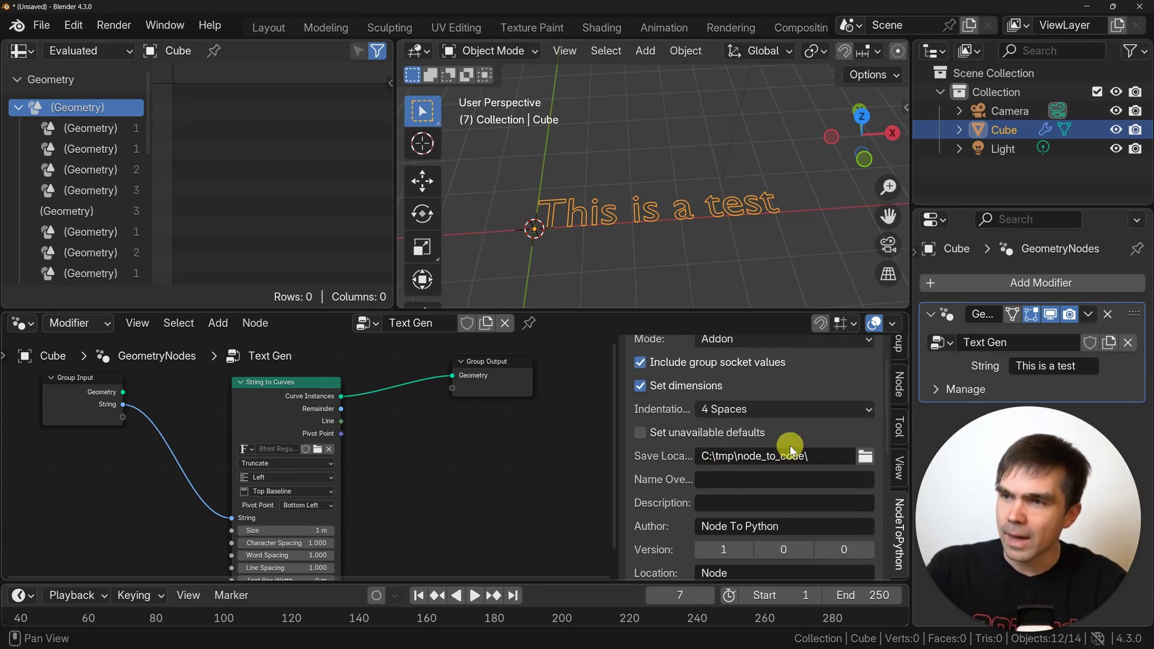
{"action": "scroll", "coordinate": [786, 456], "scroll_direction": "up", "scroll_amount": 3}
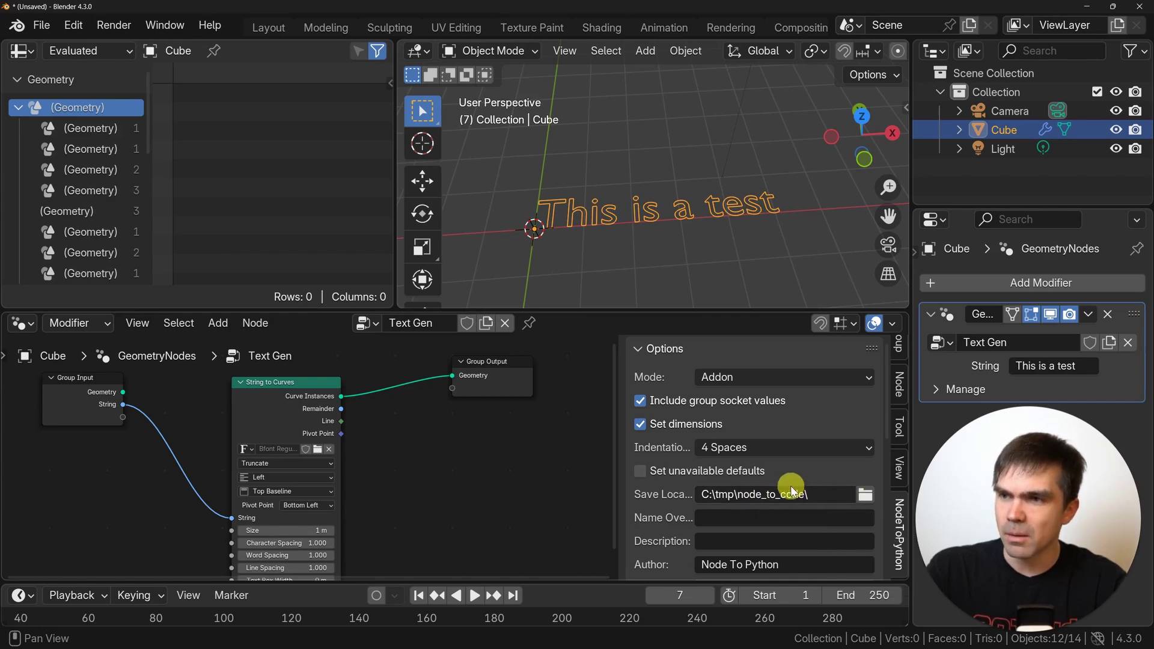
{"action": "scroll", "coordinate": [790, 492], "scroll_direction": "down", "scroll_amount": 5}
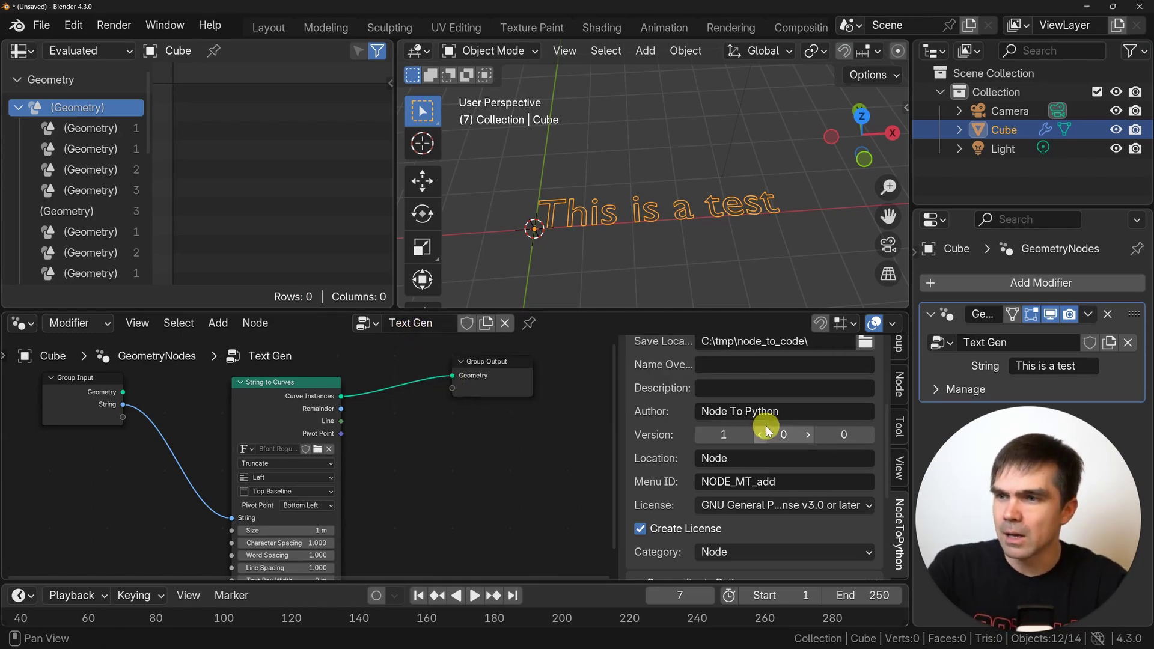
{"action": "scroll", "coordinate": [769, 429], "scroll_direction": "down", "scroll_amount": 5}
{"action": "scroll", "coordinate": [774, 433], "scroll_direction": "down", "scroll_amount": 2}
{"action": "scroll", "coordinate": [773, 471], "scroll_direction": "up", "scroll_amount": 8}
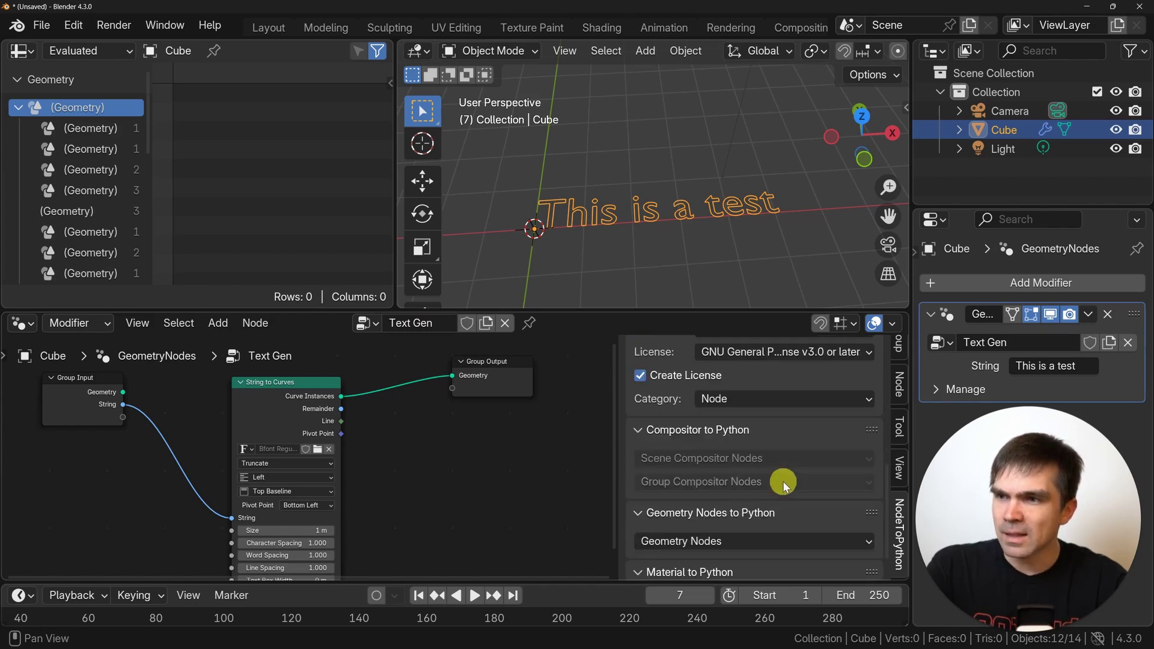
{"action": "scroll", "coordinate": [793, 467], "scroll_direction": "up", "scroll_amount": 2}
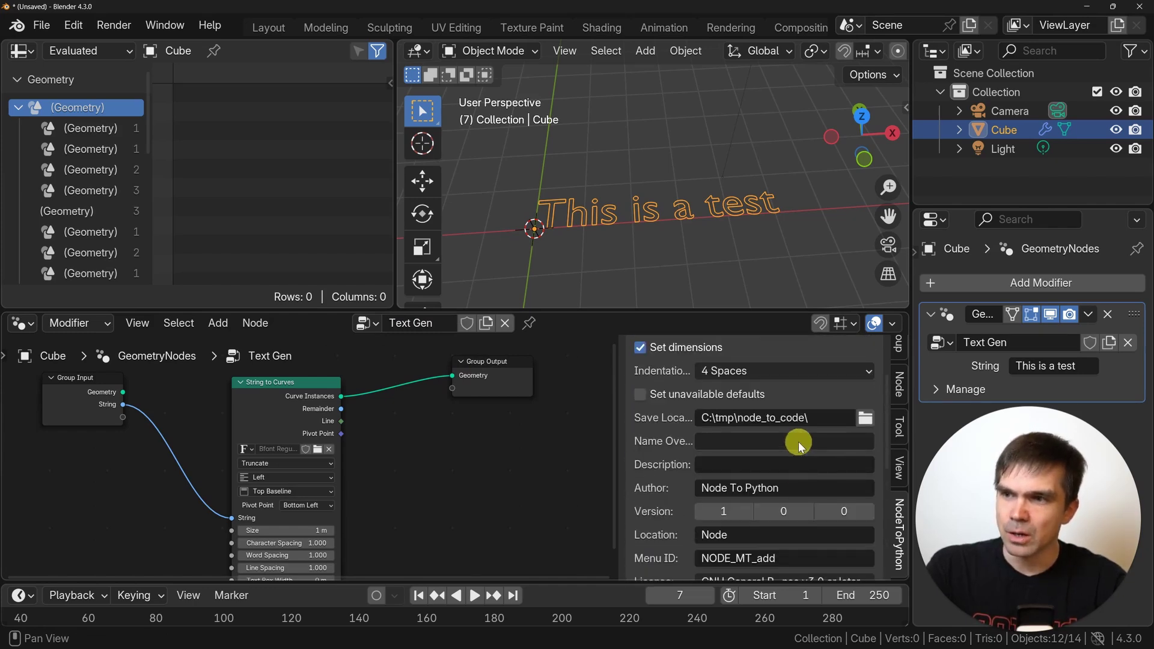
{"action": "scroll", "coordinate": [799, 441], "scroll_direction": "up", "scroll_amount": 4}
{"action": "scroll", "coordinate": [726, 452], "scroll_direction": "down", "scroll_amount": 7}
{"action": "scroll", "coordinate": [726, 447], "scroll_direction": "down", "scroll_amount": 5}
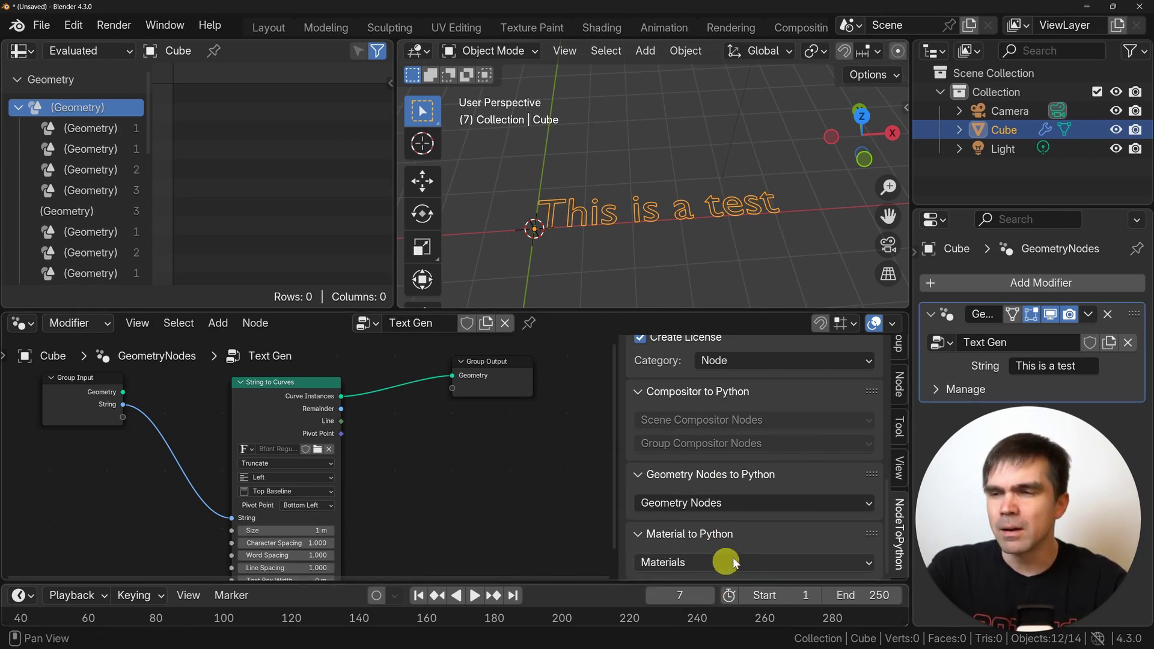
Export the Text Gen geometry node group to Python with NodeToPython in Addon mode
{"action": "left_click", "coordinate": [743, 505]}
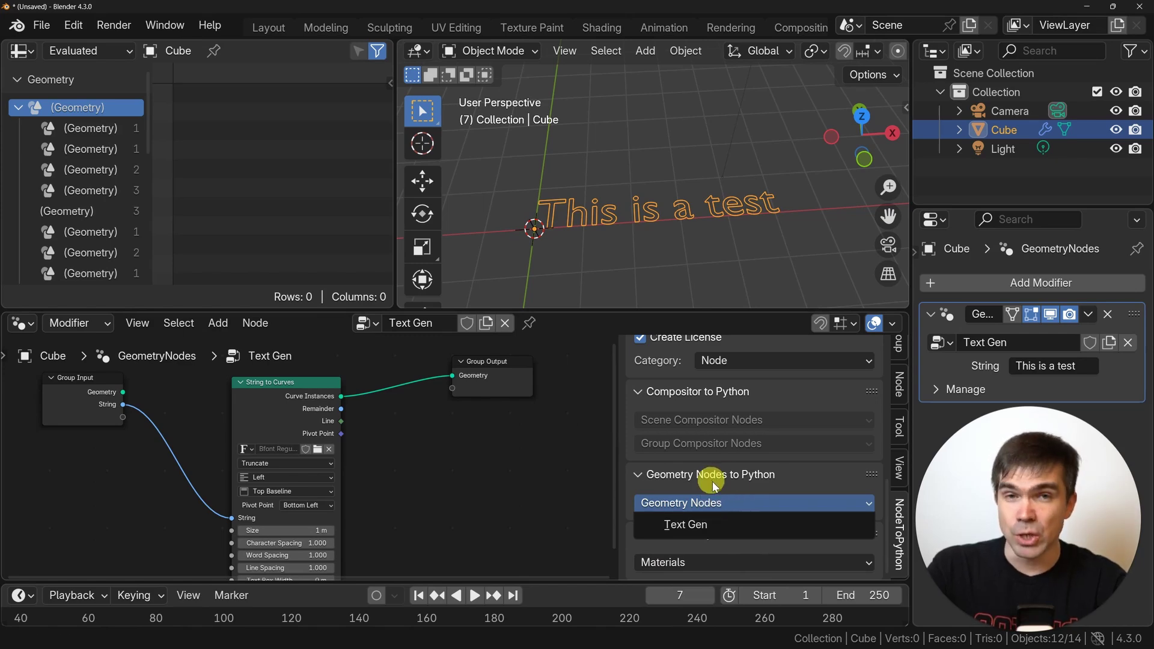
{"action": "left_click", "coordinate": [691, 503]}
{"action": "left_click", "coordinate": [728, 503]}
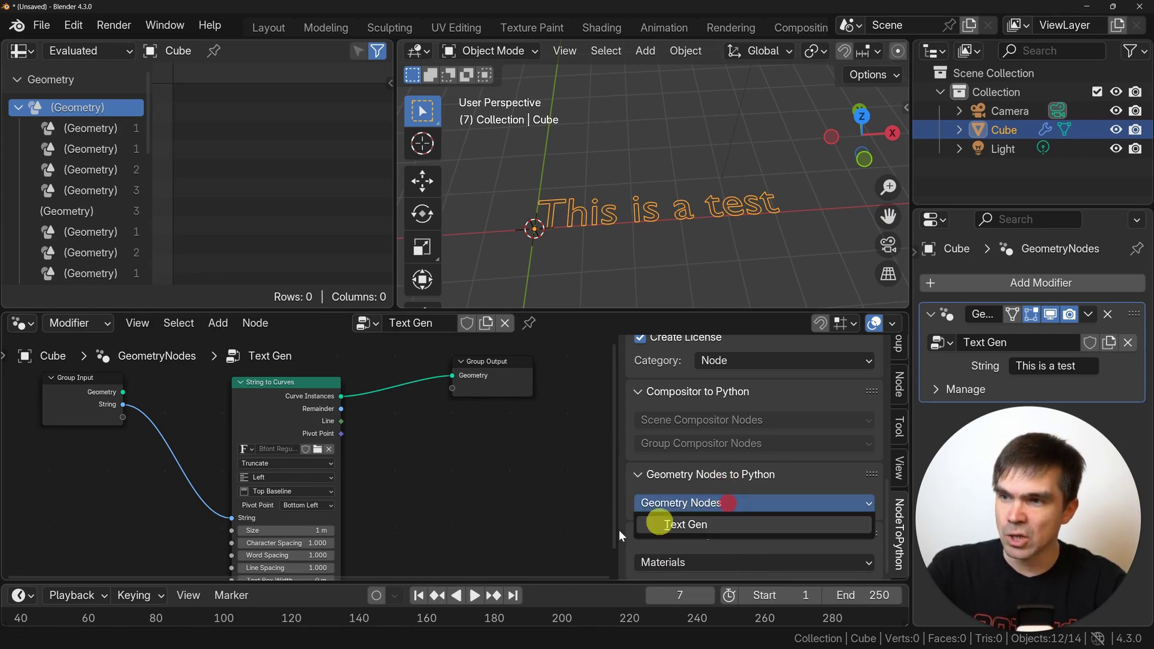
{"action": "left_click", "coordinate": [699, 524]}
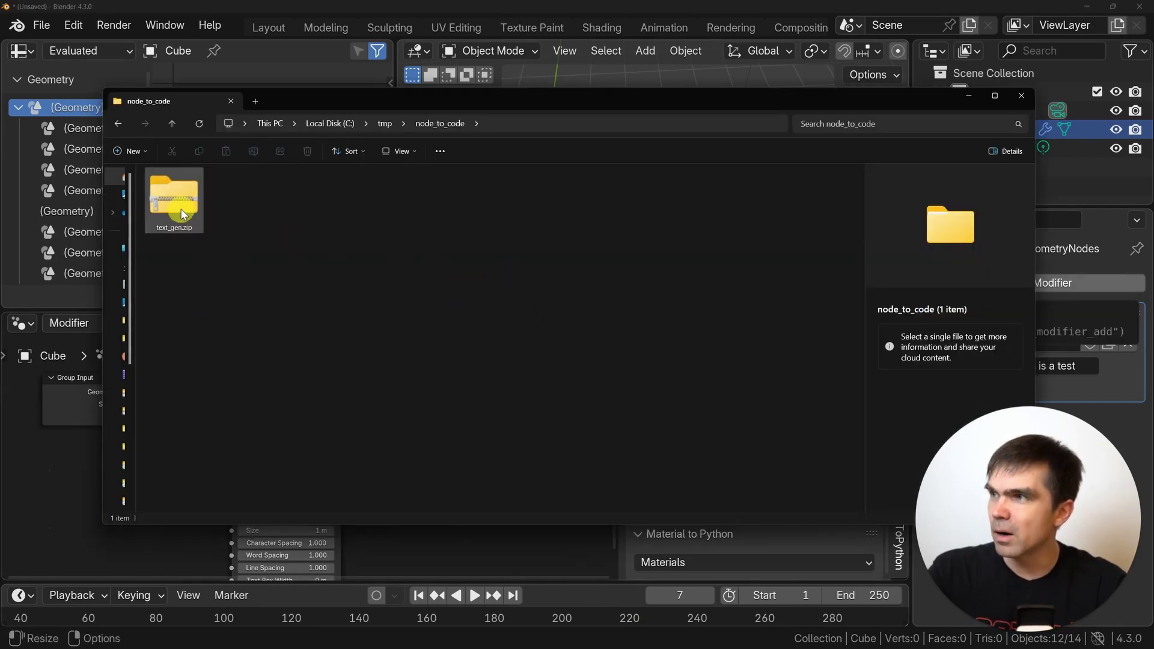
In File Explorer, go into text_gen.zip in C:\tmp\node_to_code and open its __init__.py in the code editor
{"action": "left_click", "coordinate": [180, 208]}
{"action": "left_click_drag", "start_coordinate": [180, 208], "coordinate": [431, 305]}
{"action": "double_click", "coordinate": [183, 187]}
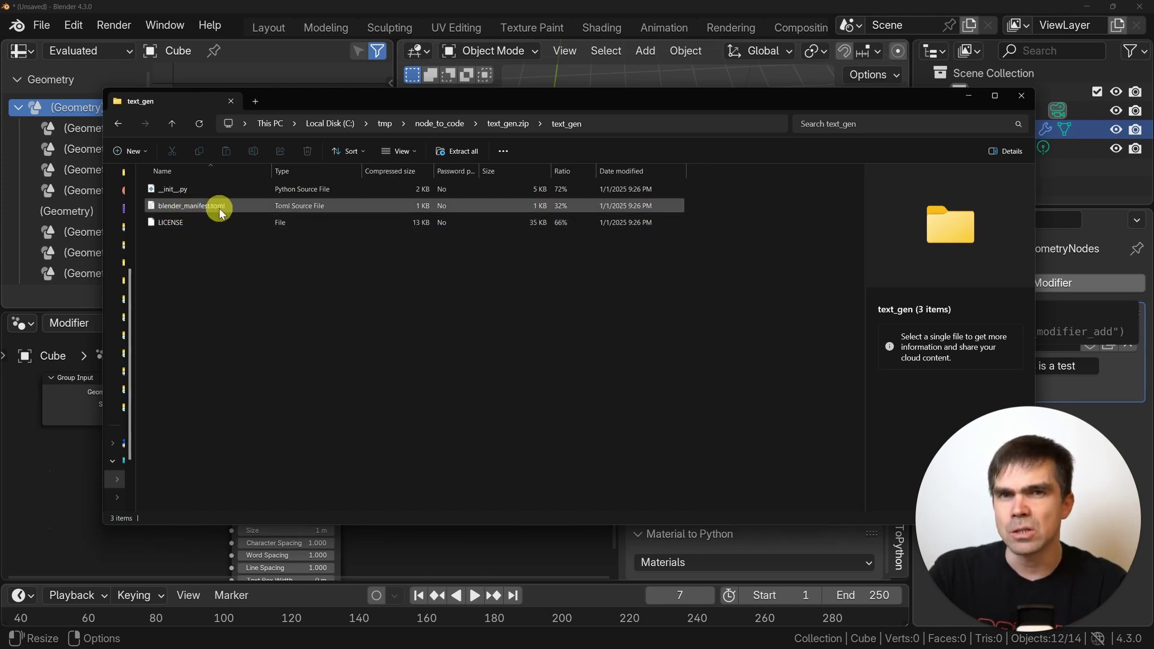
{"action": "double_click", "coordinate": [184, 188]}
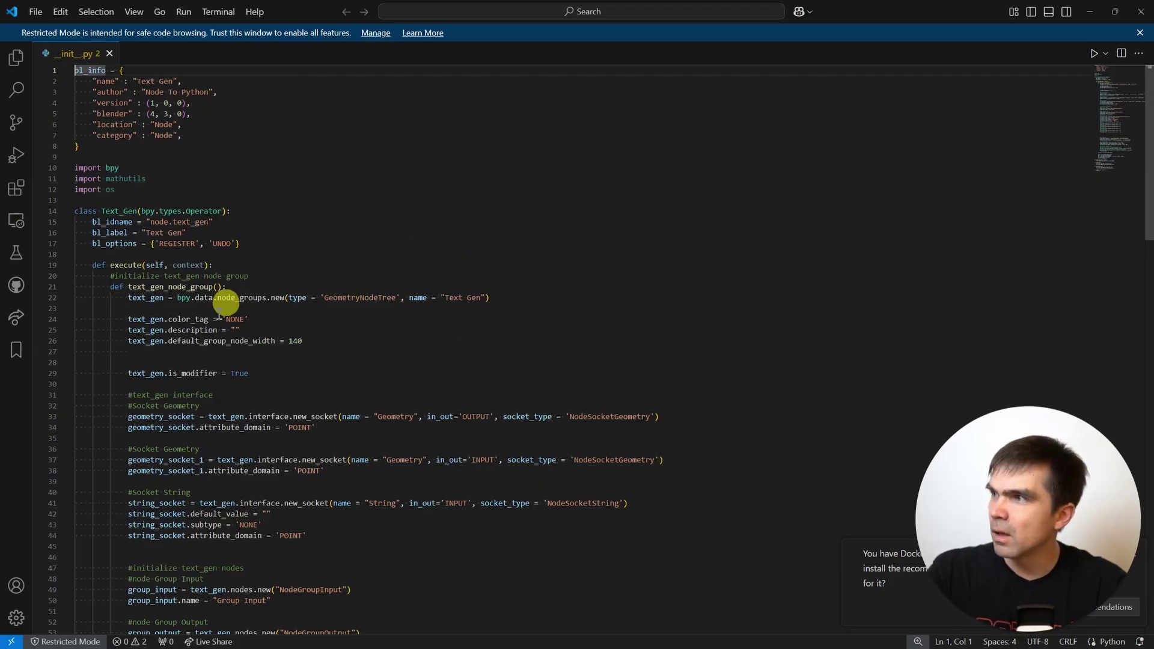
Examine the bl_info block with the add-on's metadata at the start of __init__.py
{"action": "left_click", "coordinate": [113, 145]}
{"action": "left_click_drag", "start_coordinate": [114, 145], "coordinate": [65, 71]}
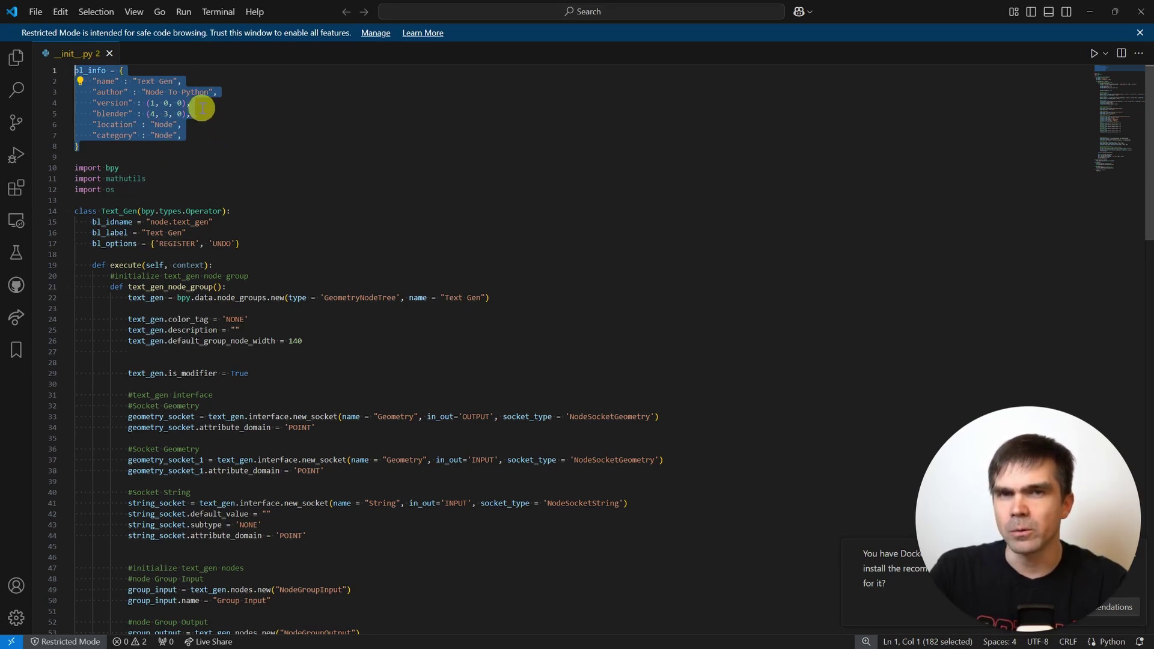
{"action": "left_click", "coordinate": [262, 180]}
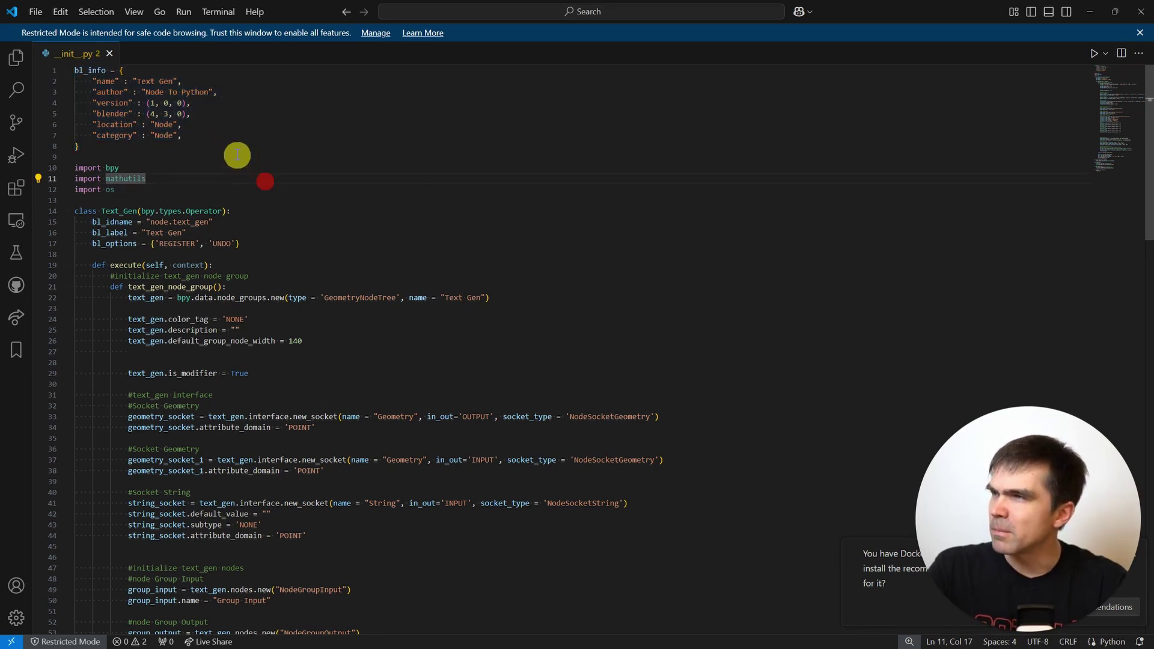
{"action": "left_click_drag", "start_coordinate": [236, 148], "coordinate": [75, 74]}
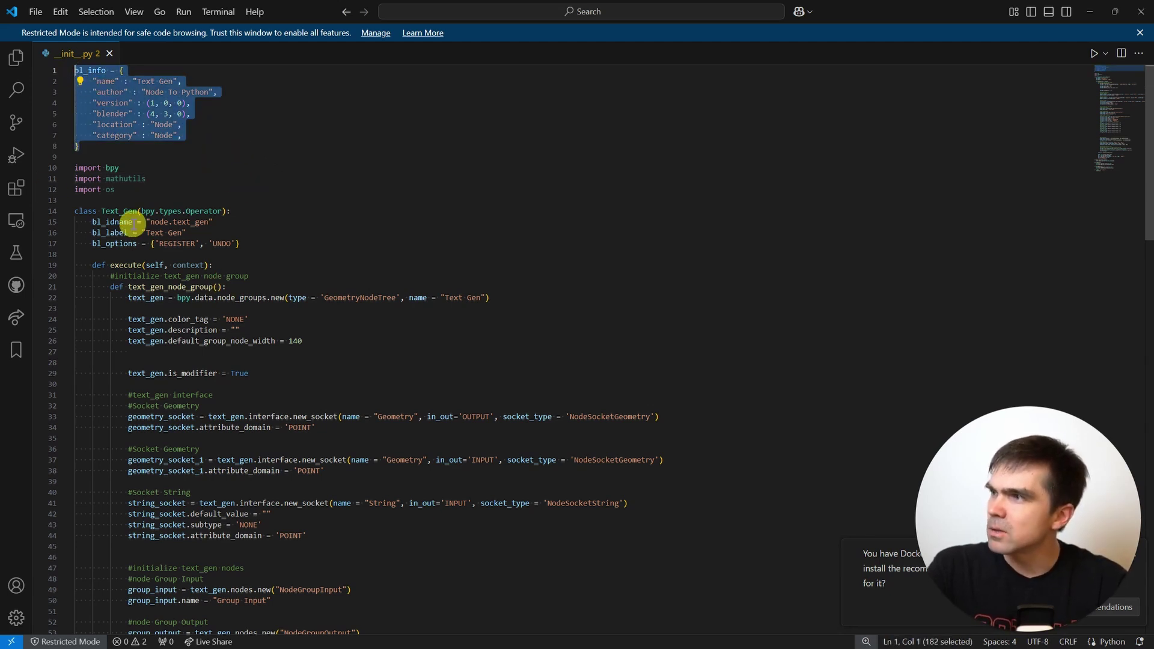
{"action": "left_click", "coordinate": [132, 222]}
Read through the generated Text_Gen operator code, covering sockets, nodes, locations, links and the register functions
{"action": "scroll", "coordinate": [221, 406], "scroll_direction": "down", "scroll_amount": 7}
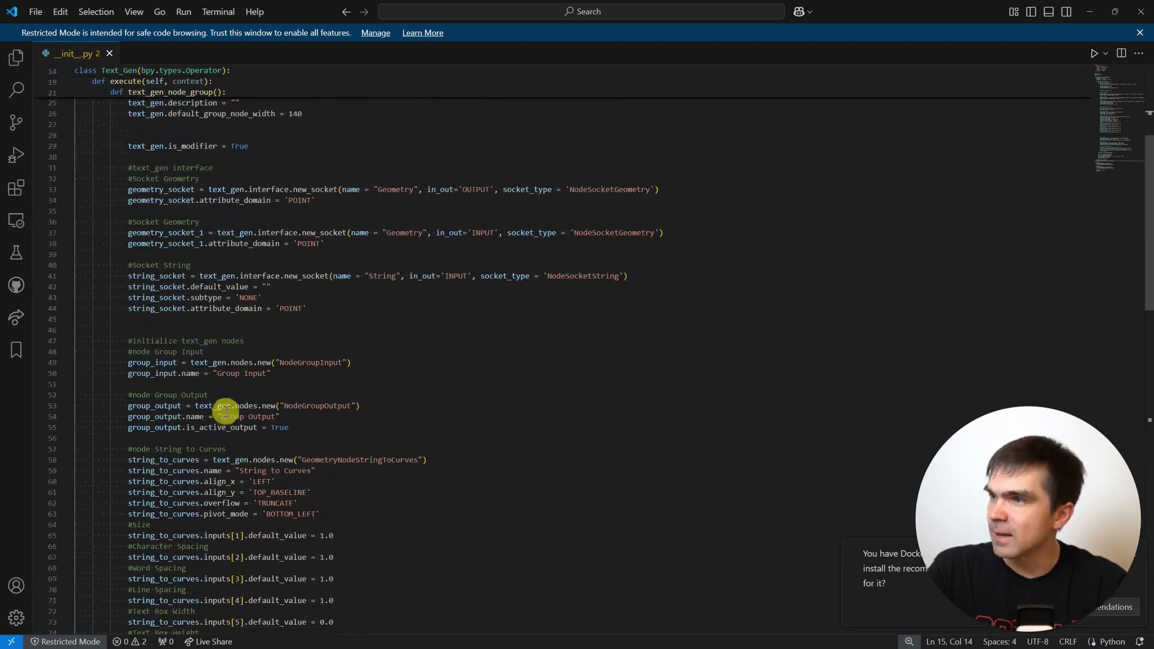
{"action": "scroll", "coordinate": [224, 408], "scroll_direction": "down", "scroll_amount": 7}
{"action": "scroll", "coordinate": [221, 399], "scroll_direction": "up", "scroll_amount": 5}
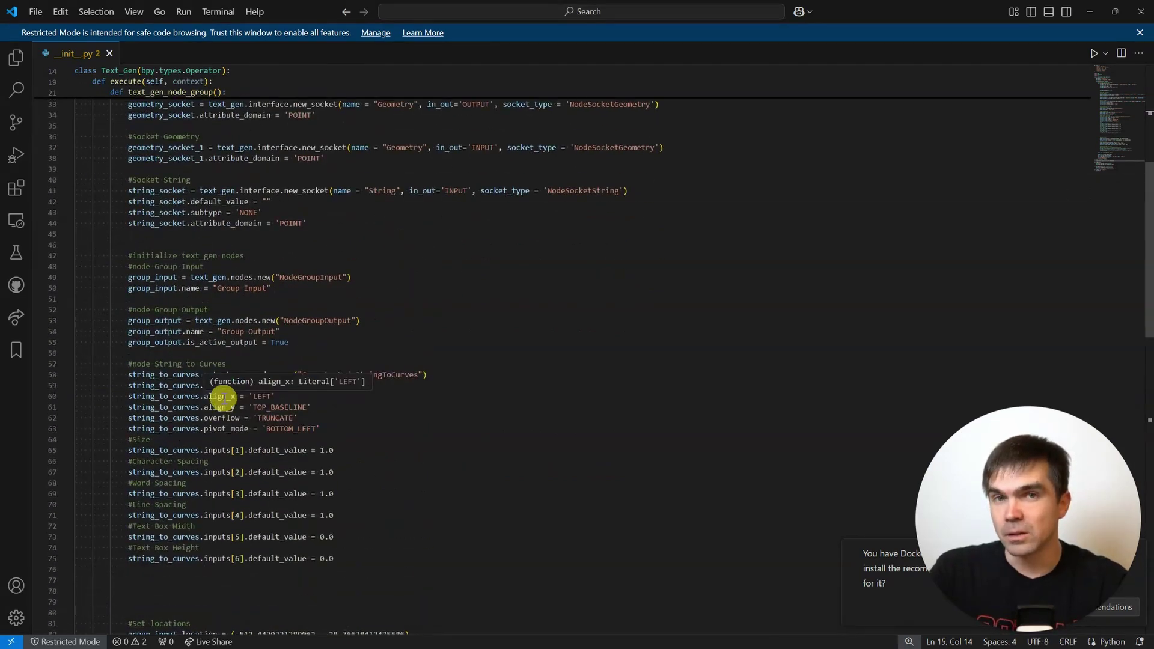
{"action": "scroll", "coordinate": [223, 396], "scroll_direction": "up", "scroll_amount": 8}
{"action": "left_click", "coordinate": [186, 319]}
{"action": "scroll", "coordinate": [1130, 161], "scroll_direction": "down", "scroll_amount": 5}
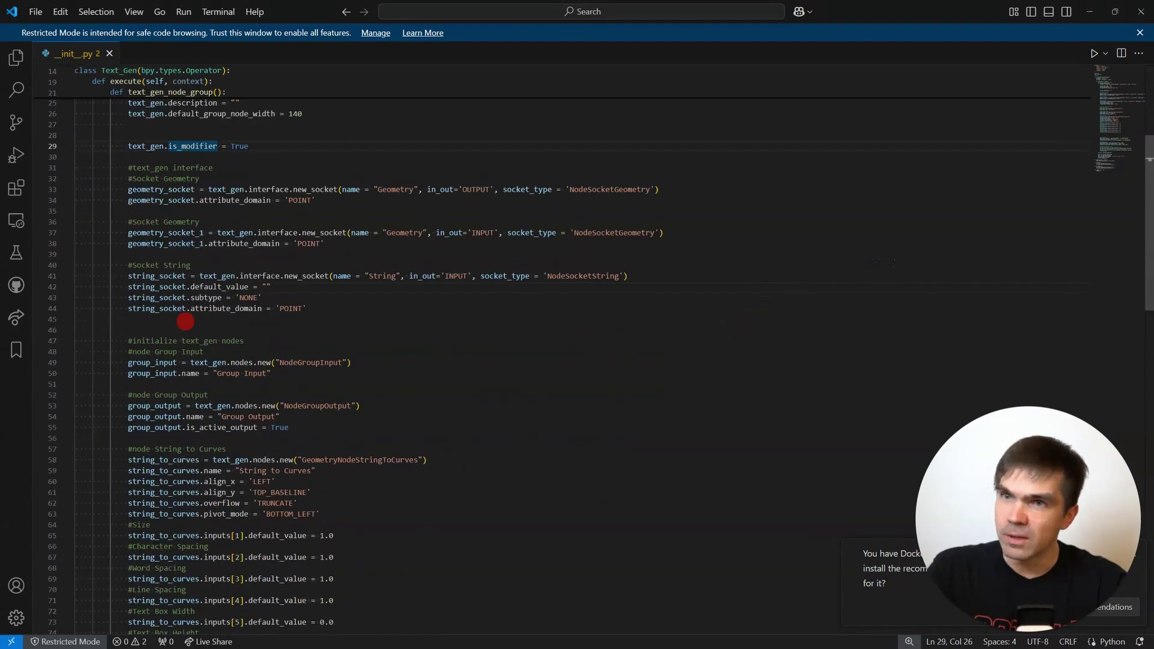
{"action": "scroll", "coordinate": [322, 348], "scroll_direction": "down", "scroll_amount": 20}
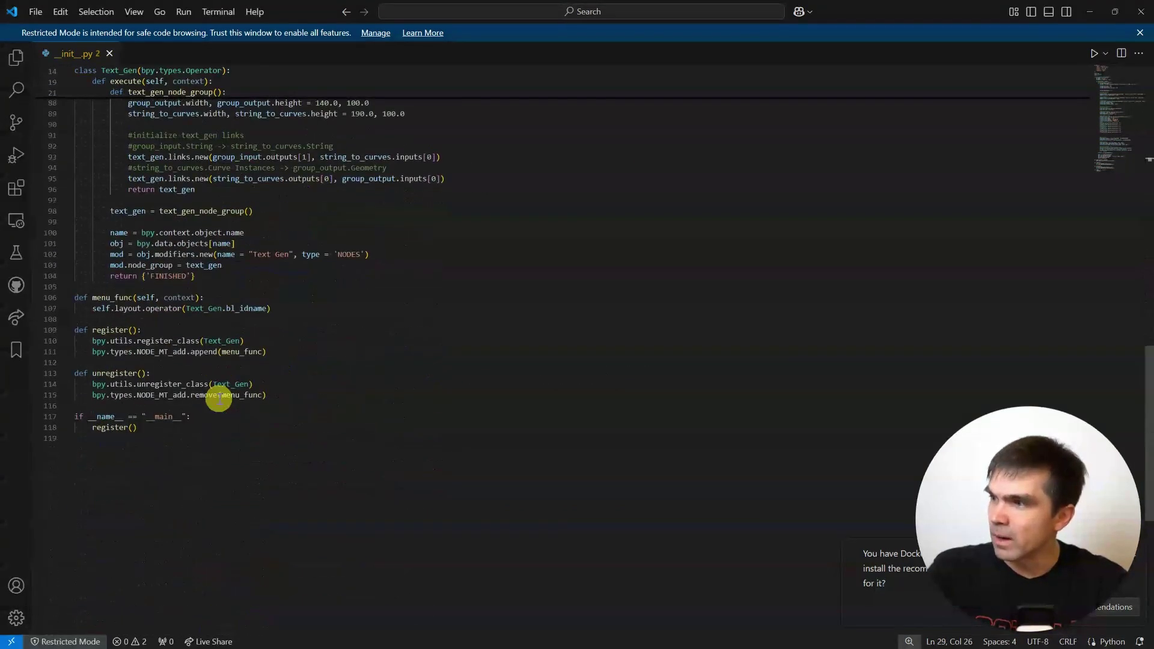
{"action": "scroll", "coordinate": [219, 399], "scroll_direction": "up", "scroll_amount": 20}
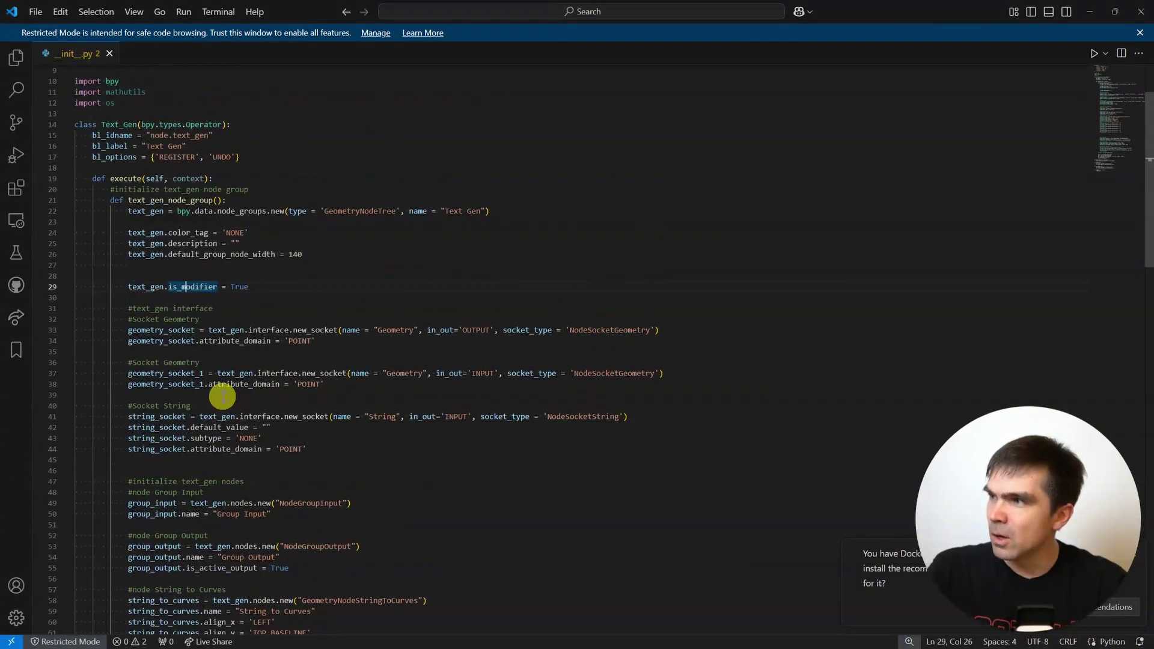
{"action": "scroll", "coordinate": [327, 379], "scroll_direction": "down", "scroll_amount": 7}
{"action": "scroll", "coordinate": [327, 379], "scroll_direction": "down", "scroll_amount": 13}
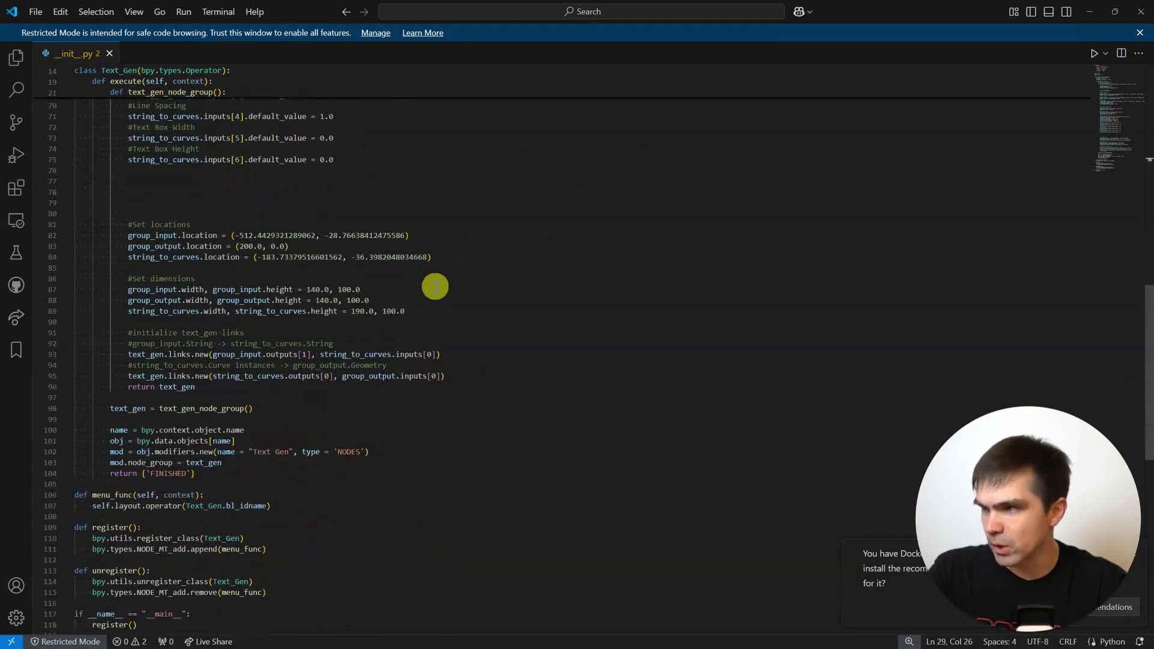
{"action": "scroll", "coordinate": [435, 286], "scroll_direction": "up", "scroll_amount": 15}
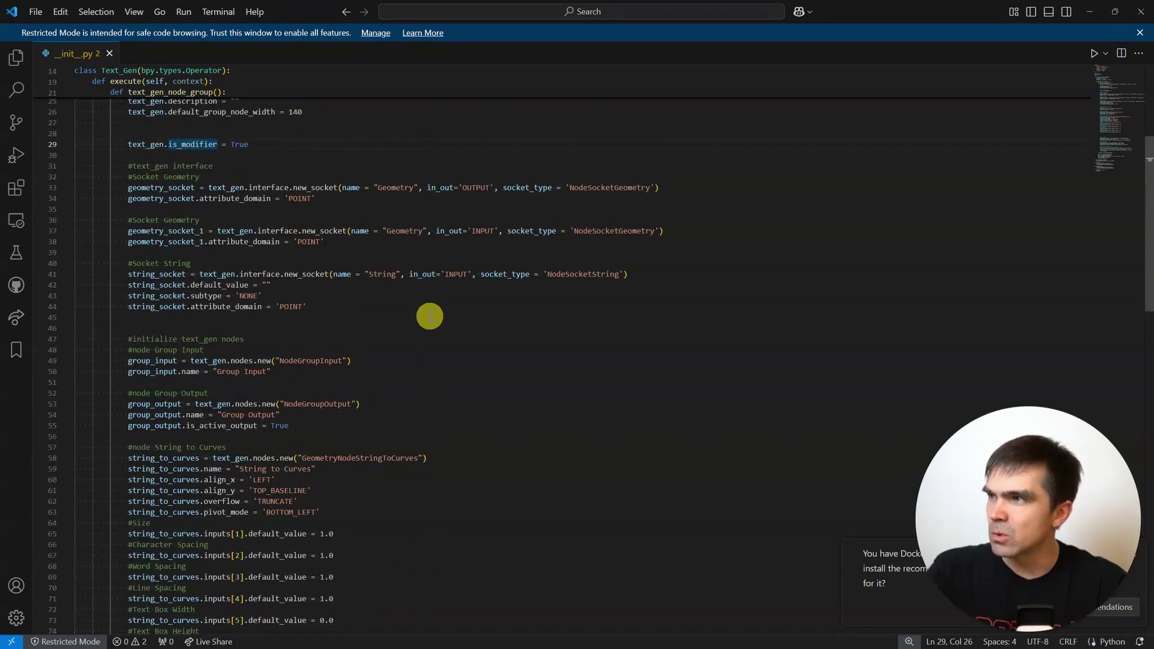
{"action": "scroll", "coordinate": [429, 316], "scroll_direction": "up", "scroll_amount": 1}
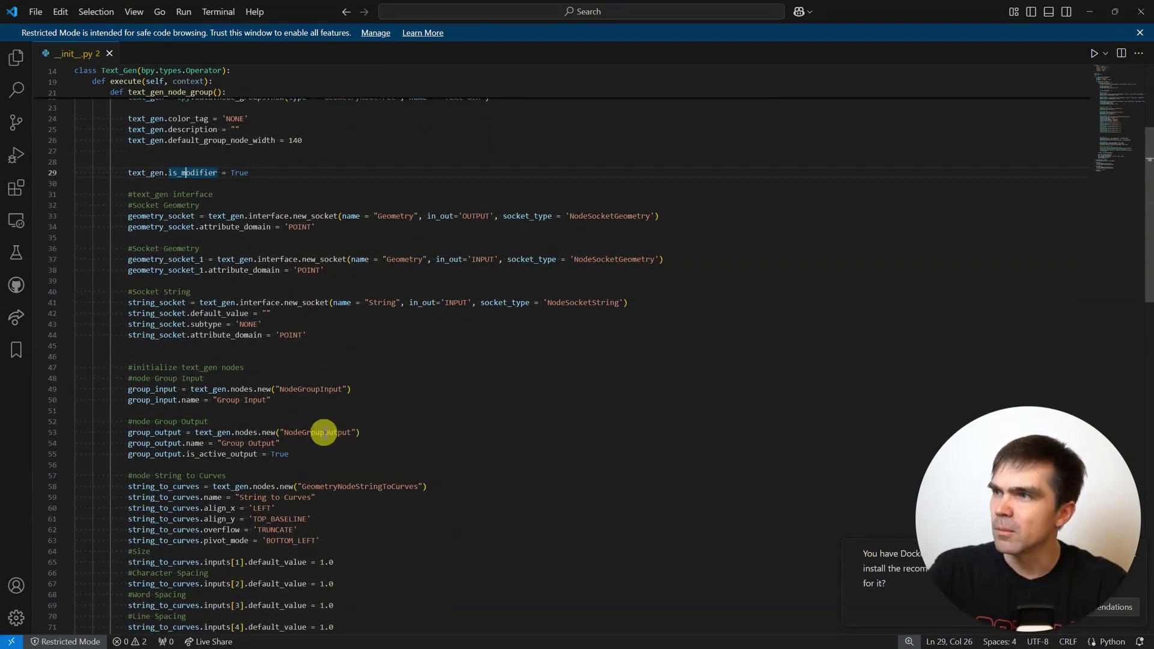
{"action": "scroll", "coordinate": [324, 432], "scroll_direction": "up", "scroll_amount": 6}
{"action": "scroll", "coordinate": [323, 433], "scroll_direction": "down", "scroll_amount": 4}
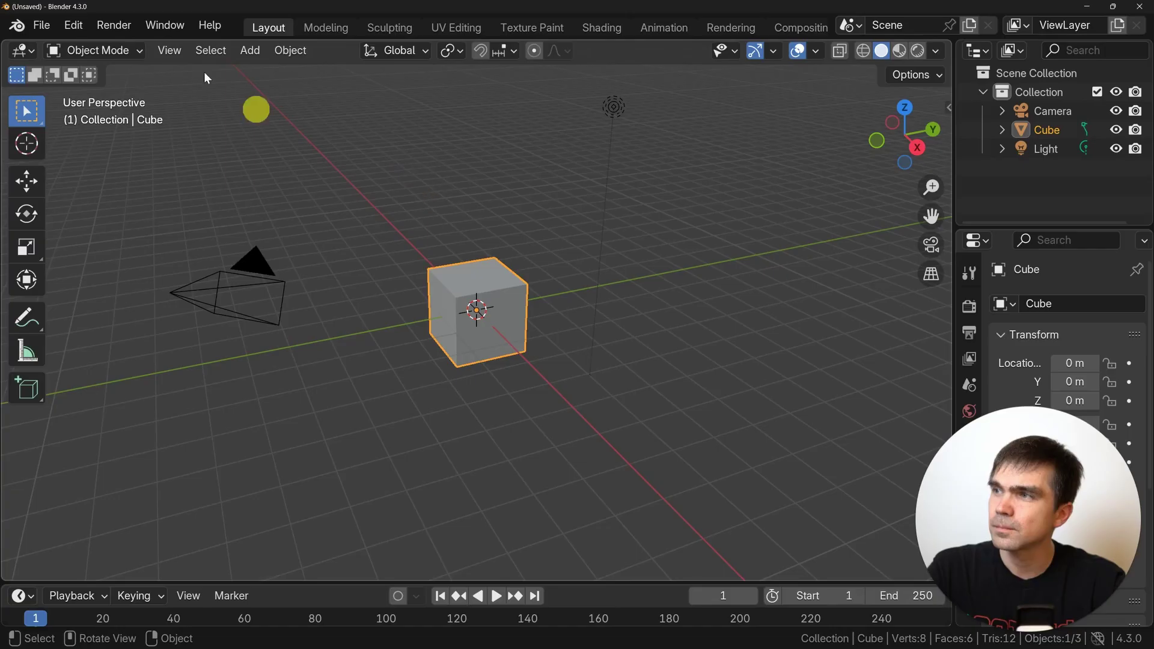
In a new Blender session, install the text_gen.zip extension from disk out of C:\tmp\node_to_code
{"action": "left_click", "coordinate": [73, 28]}
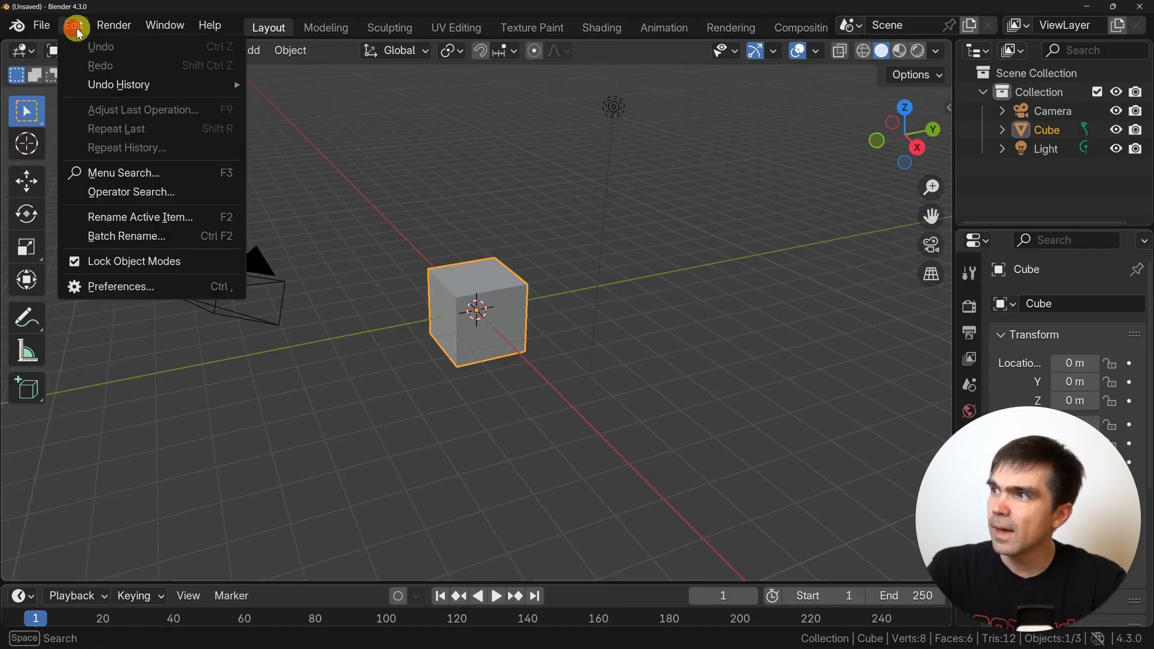
{"action": "key", "text": "Escape"}
{"action": "left_click", "coordinate": [74, 26]}
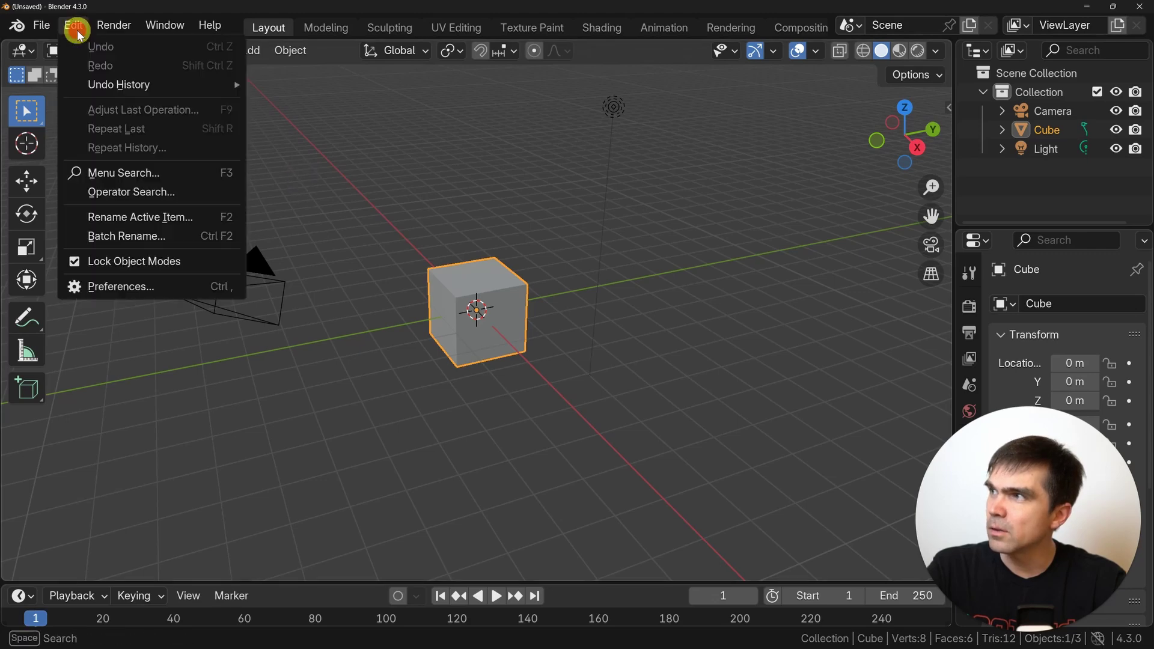
{"action": "left_click", "coordinate": [121, 287]}
{"action": "left_click", "coordinate": [613, 59]}
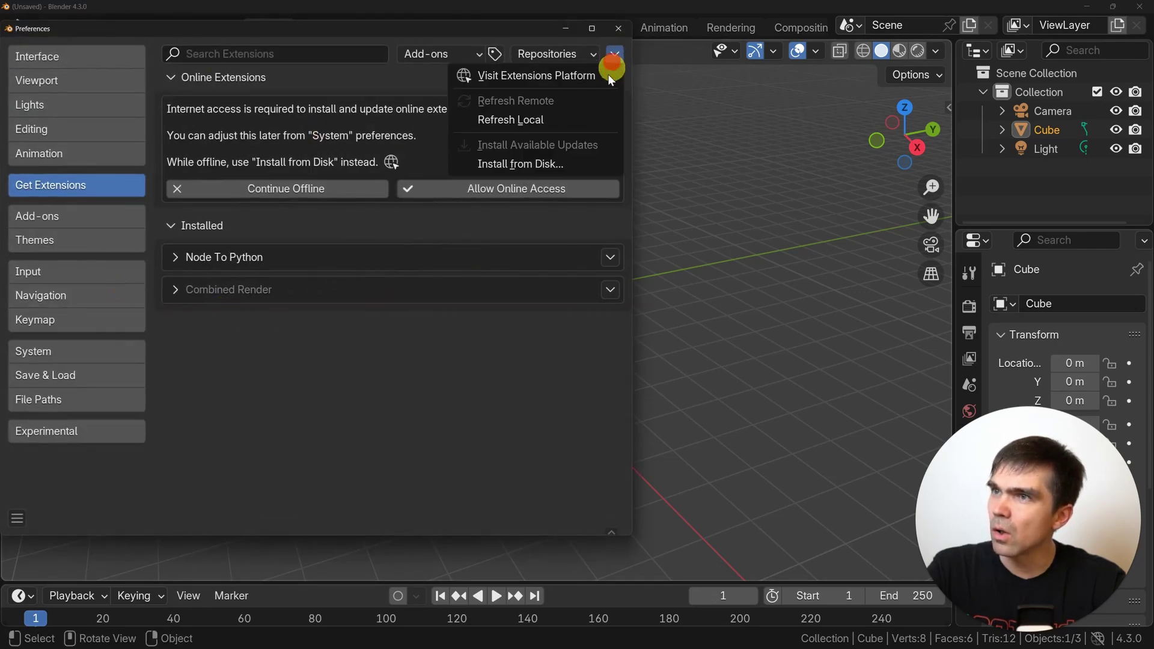
{"action": "left_click", "coordinate": [554, 165]}
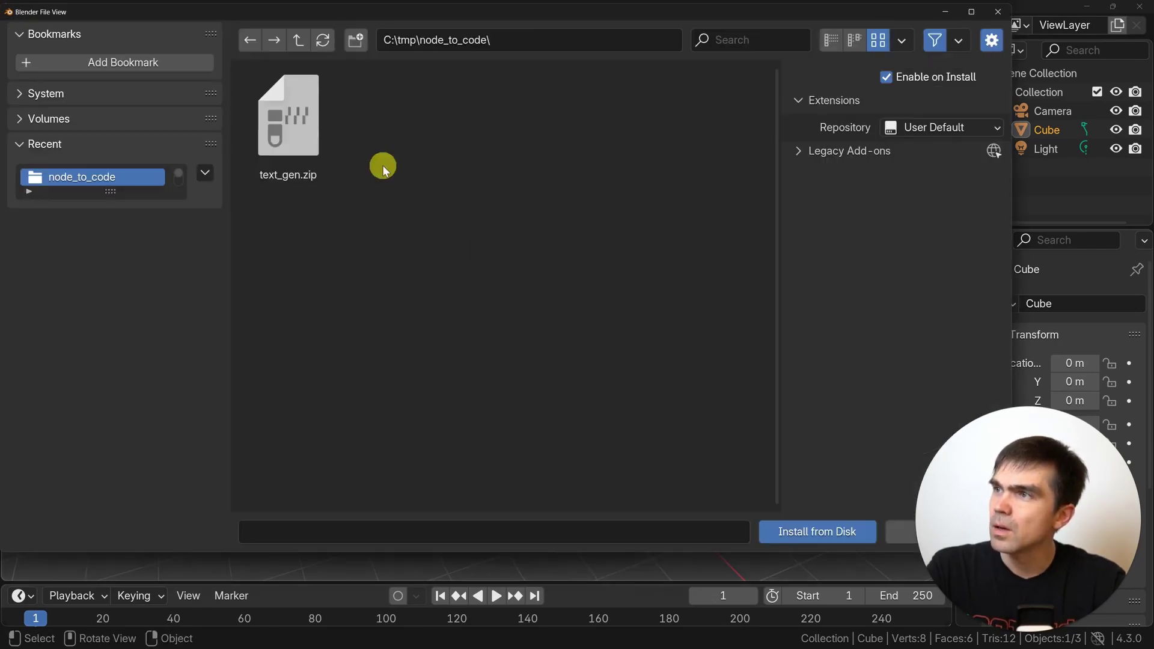
{"action": "left_click", "coordinate": [298, 140]}
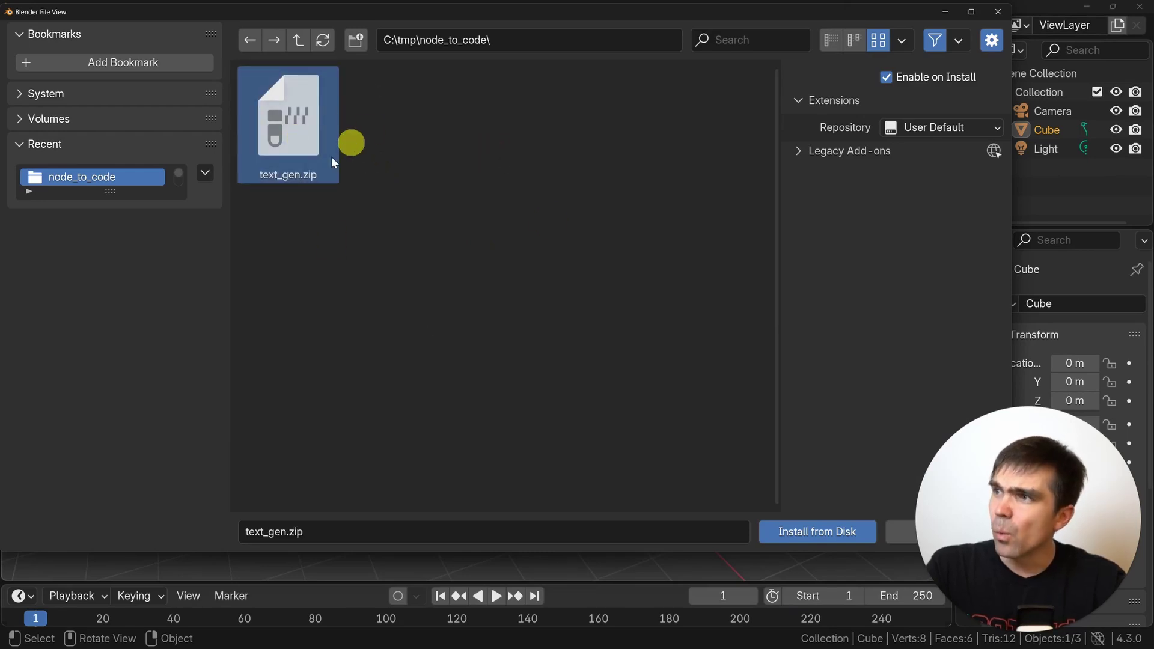
{"action": "left_click", "coordinate": [804, 533]}
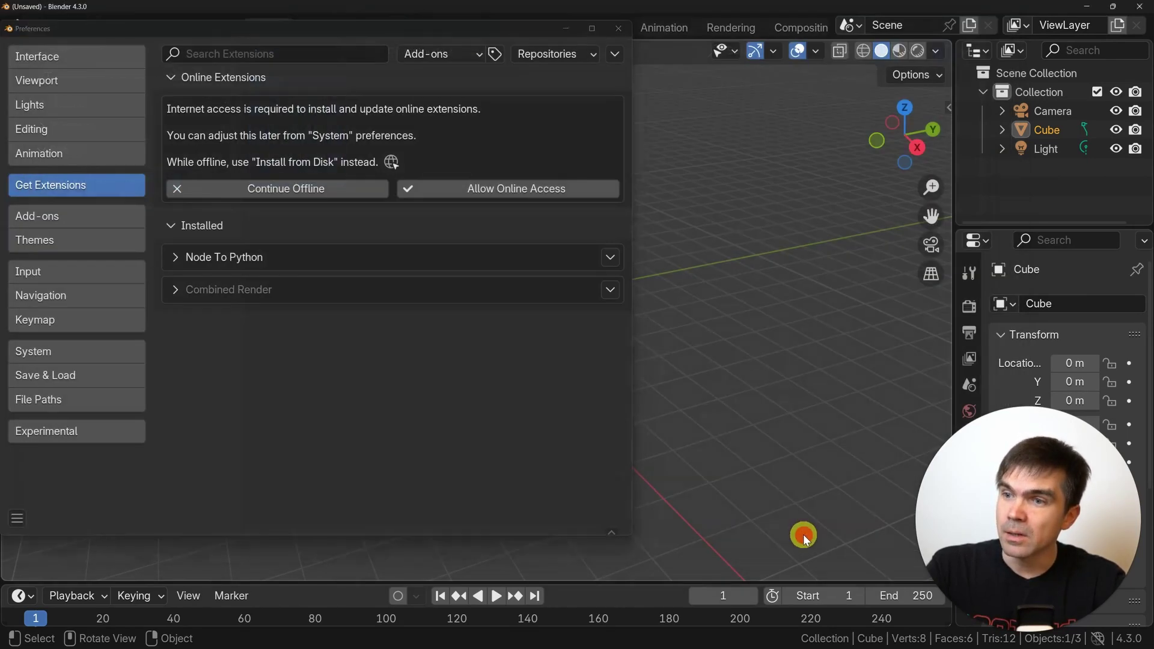
Check the details of the installed Text Gen extension and close the preferences
{"action": "left_click", "coordinate": [174, 290]}
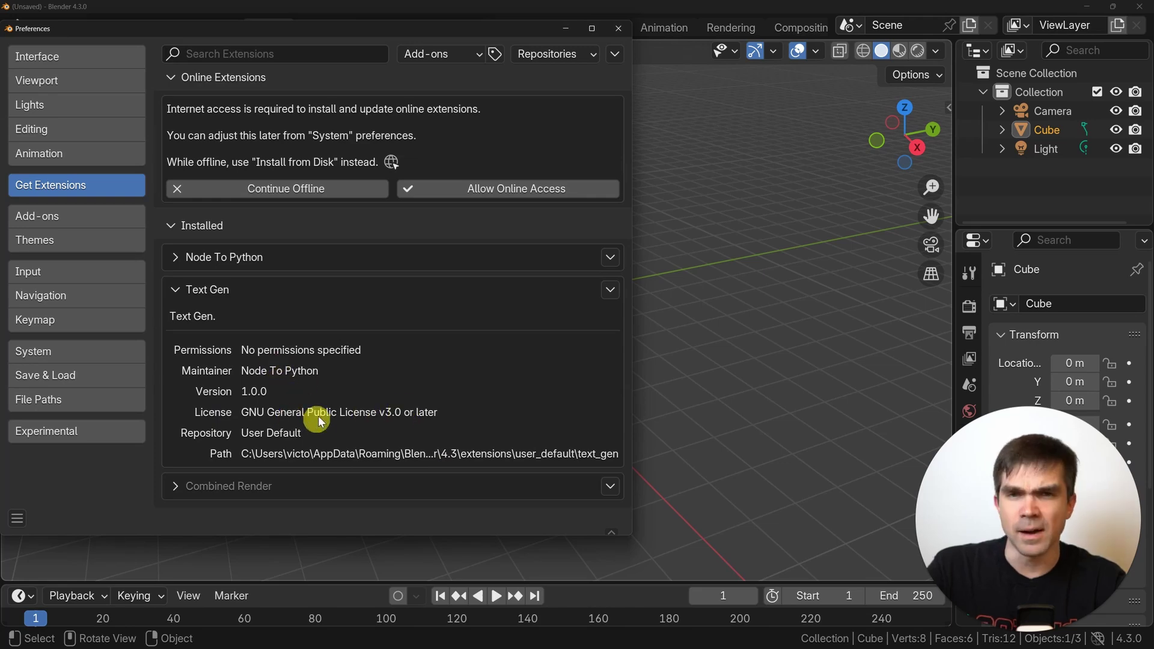
{"action": "left_click", "coordinate": [175, 289]}
{"action": "left_click", "coordinate": [619, 28]}
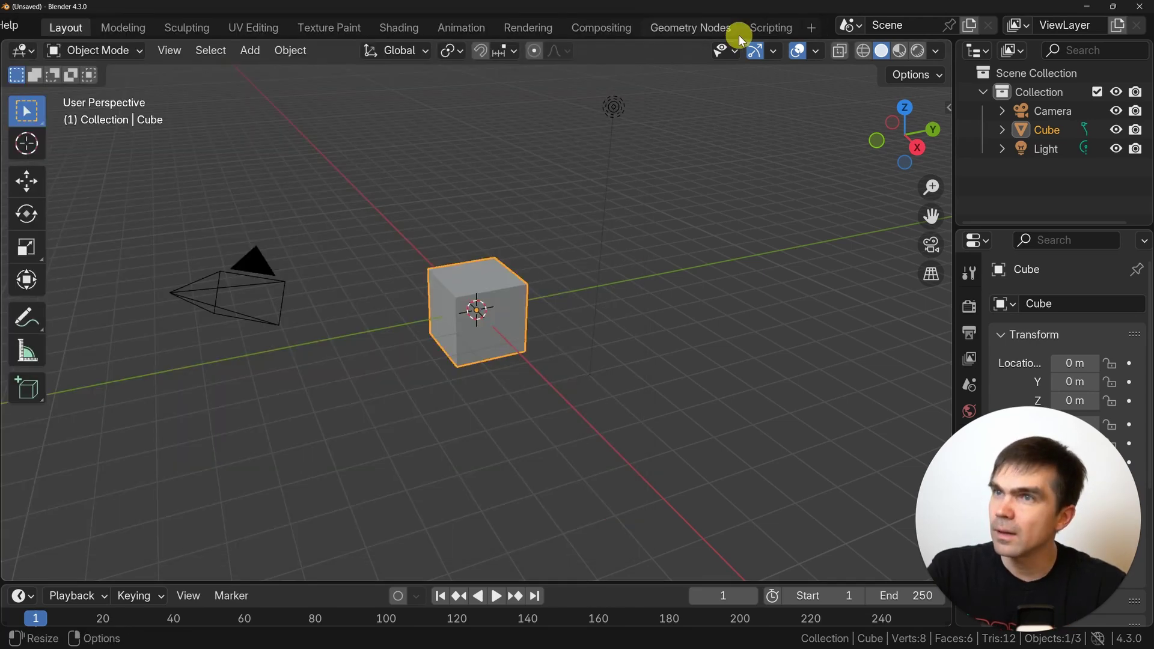
In the Geometry Nodes workspace, create a new node tree on the cube and add the Text Gen node group to it
{"action": "left_click", "coordinate": [686, 27]}
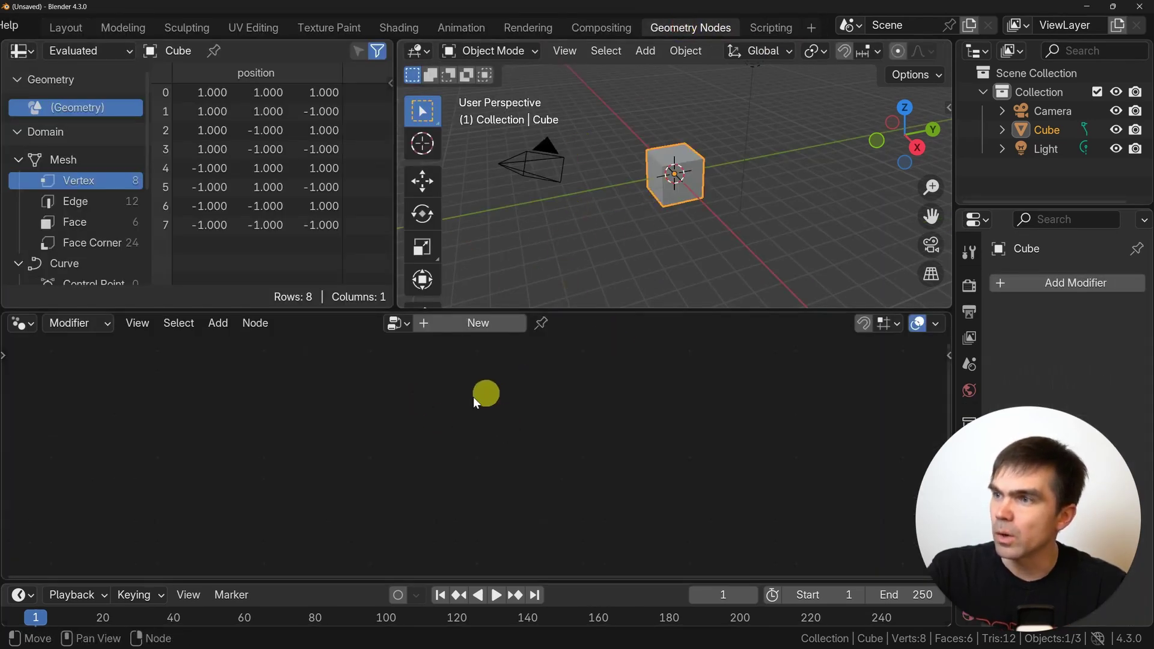
{"action": "left_click", "coordinate": [446, 324]}
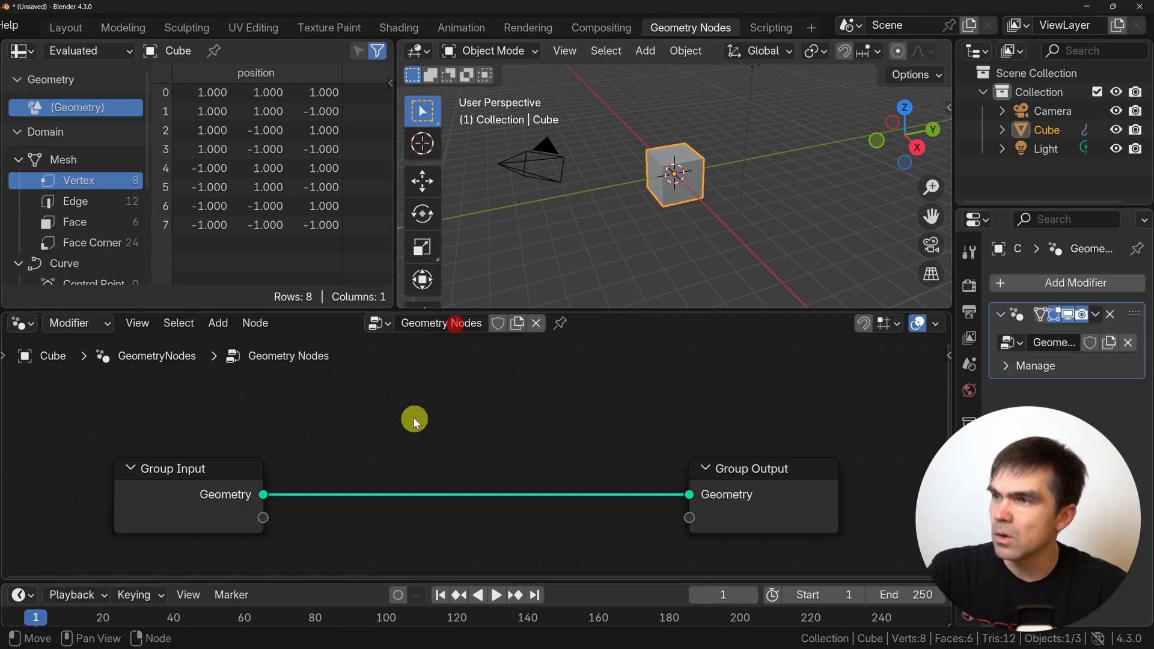
{"action": "key", "text": "shift+a"}
{"action": "key", "text": "Escape"}
{"action": "key", "text": "shift+a"}
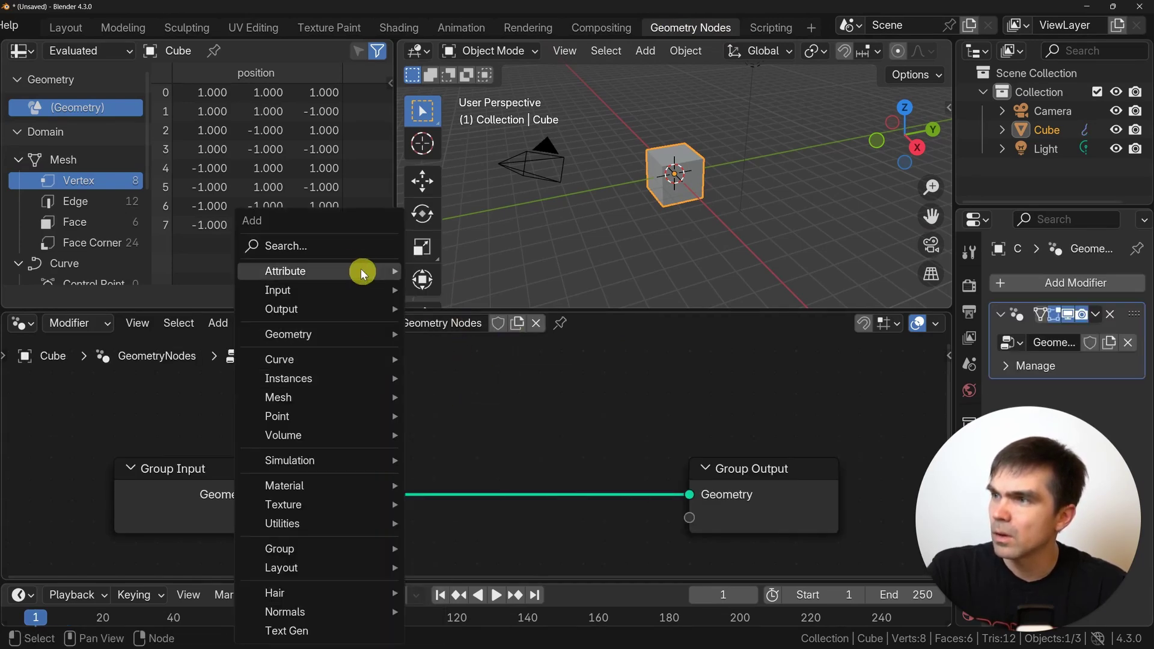
{"action": "left_click", "coordinate": [350, 243]}
{"action": "type", "text": "tex"}
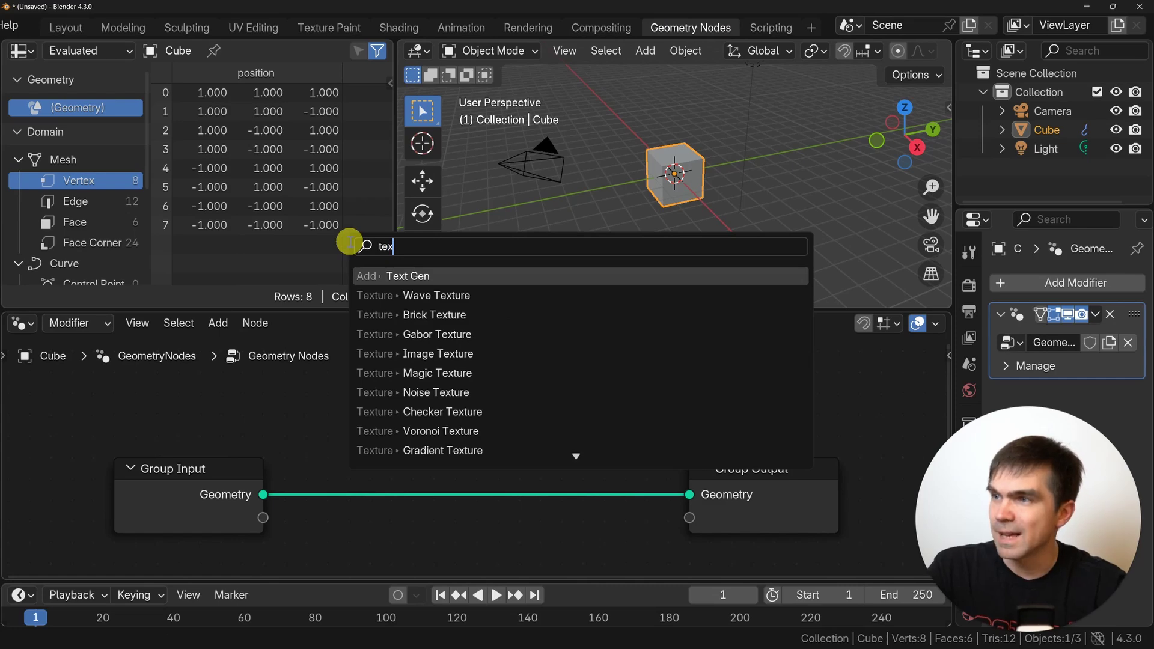
{"action": "key", "text": "Return"}
Set the String input of the cube's Text Gen modifier to "This is a test" and view the text in the viewport
{"action": "scroll", "coordinate": [414, 412], "scroll_direction": "down", "scroll_amount": 3}
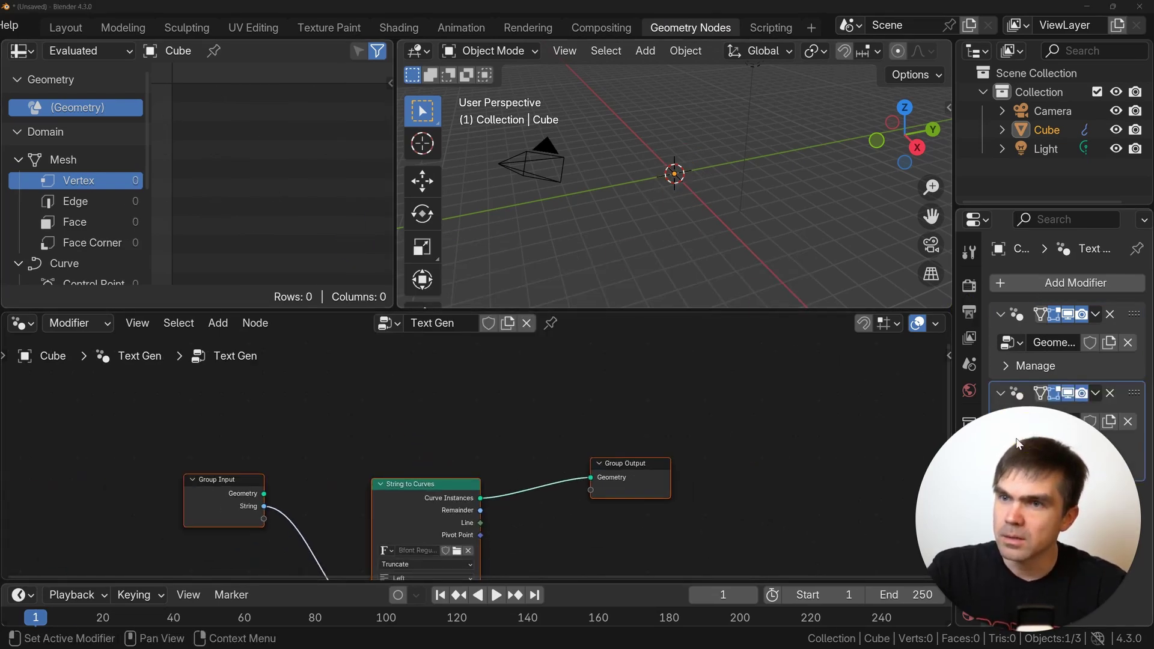
{"action": "left_click", "coordinate": [1058, 444]}
{"action": "type", "text": "This is a"}
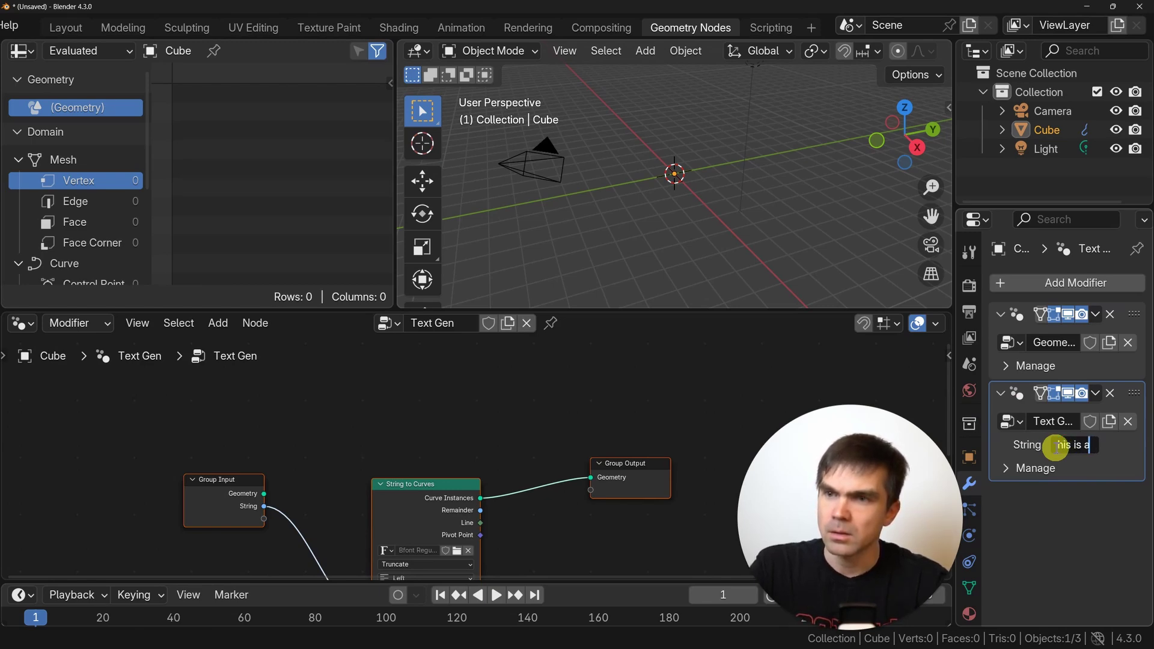
{"action": "type", "text": " test"}
{"action": "key", "text": "Return"}
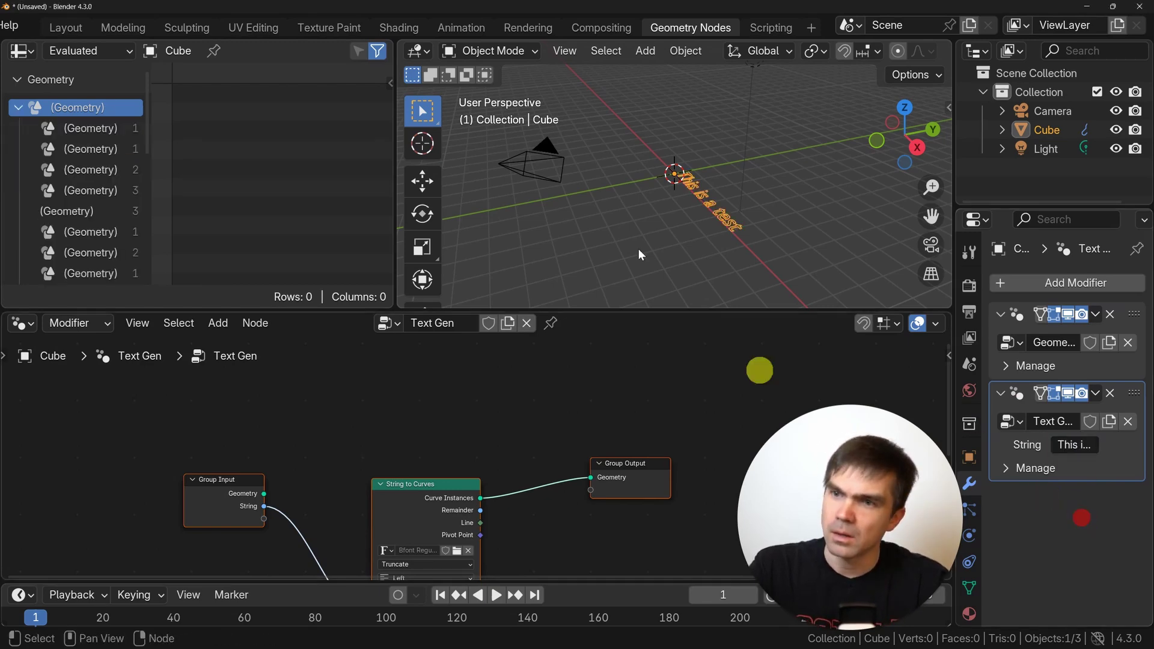
{"action": "middle_click_drag", "start_coordinate": [775, 233], "coordinate": [701, 219]}
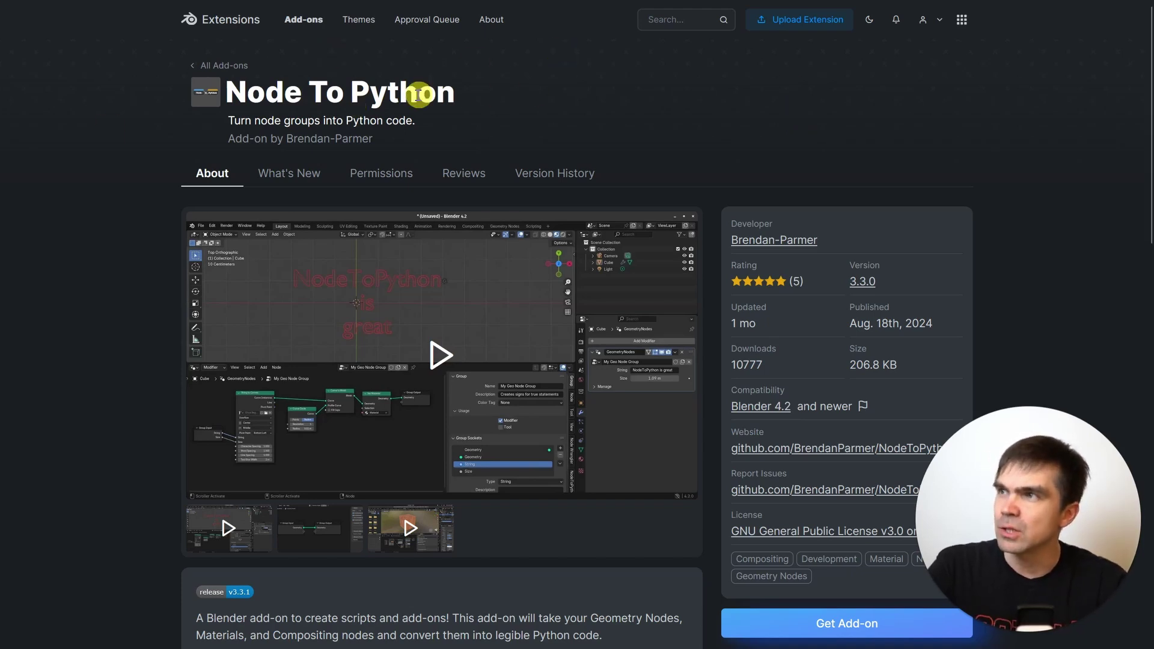
{"action": "left_click_drag", "start_coordinate": [247, 90], "coordinate": [455, 94]}
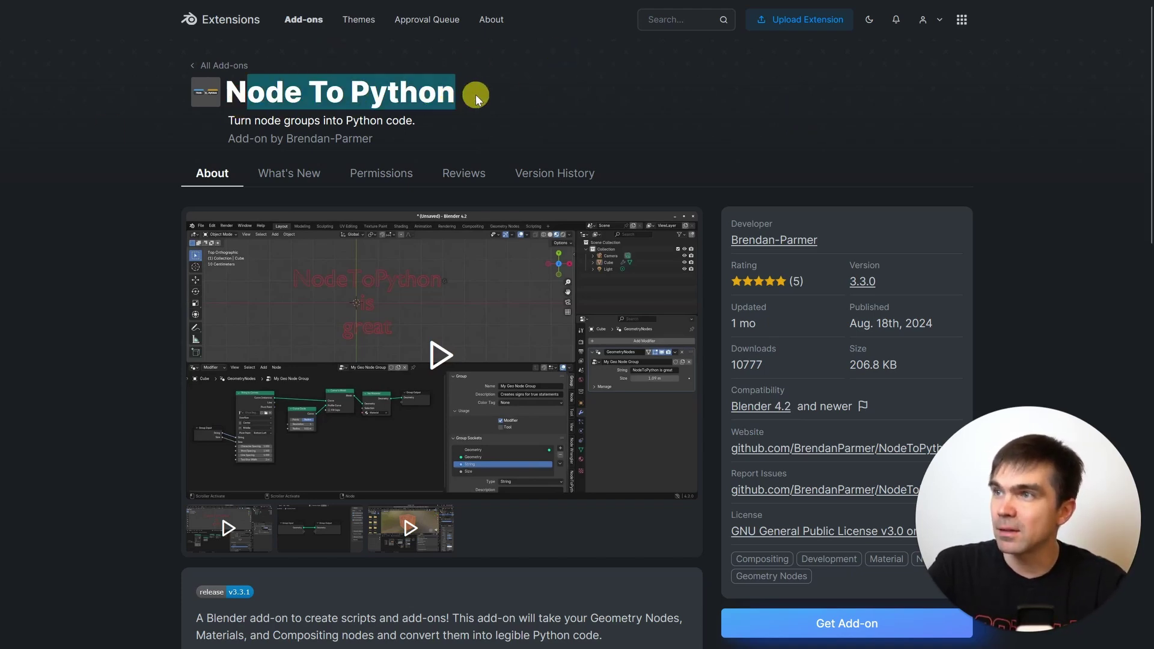
{"action": "left_click", "coordinate": [475, 95]}
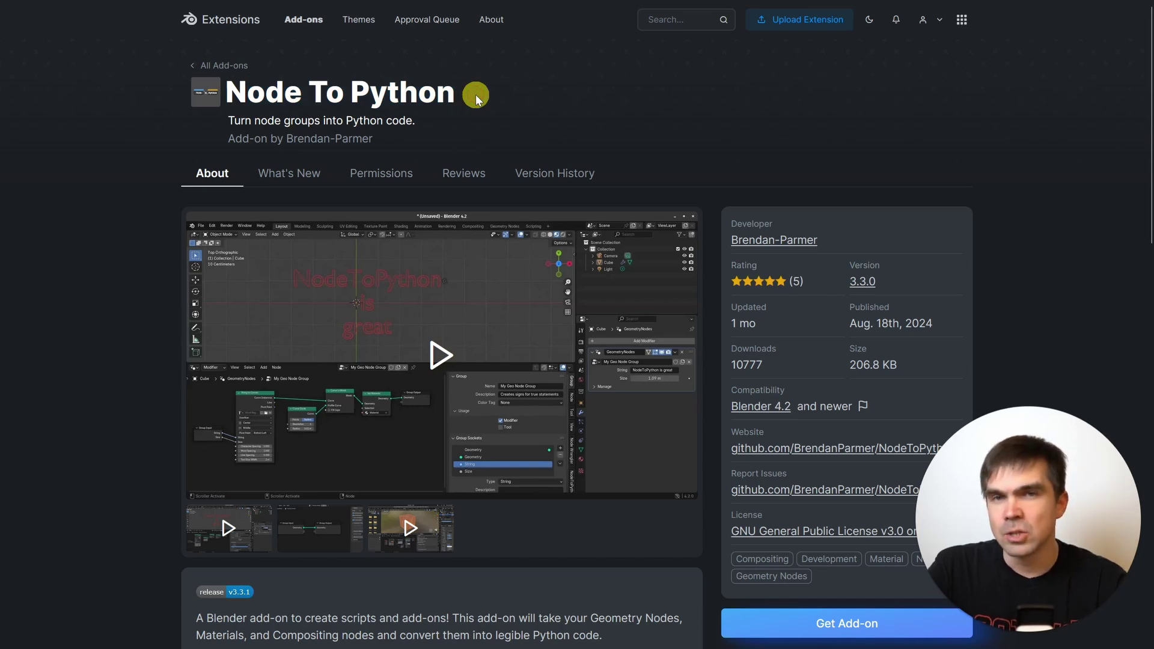